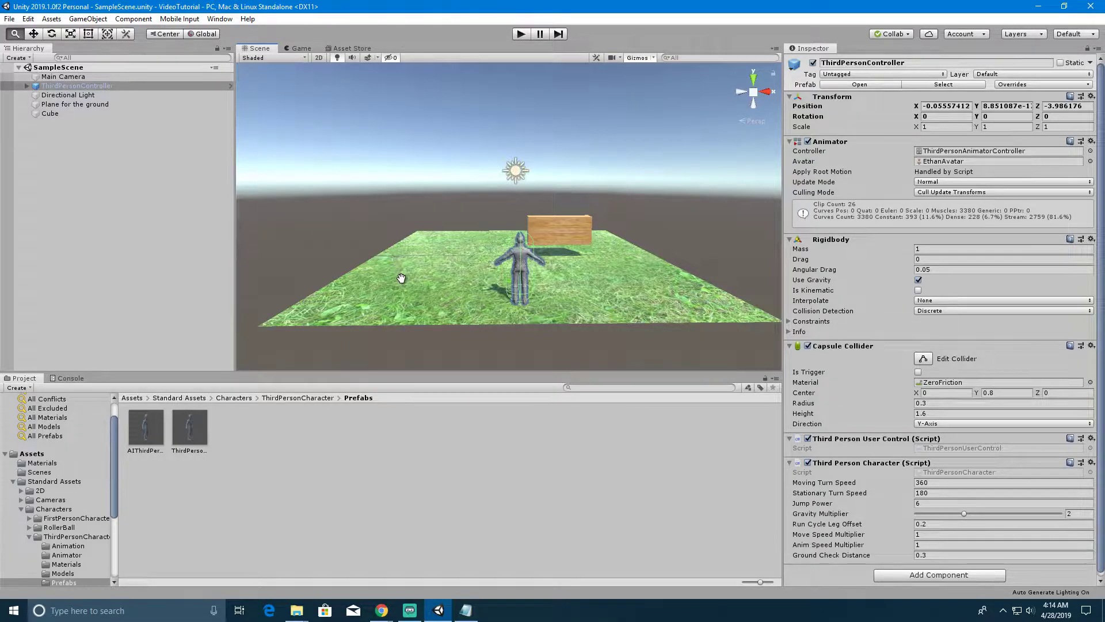
Scale the ground plane up uniformly to about 2.73 on all axes.
left_click(64, 104)
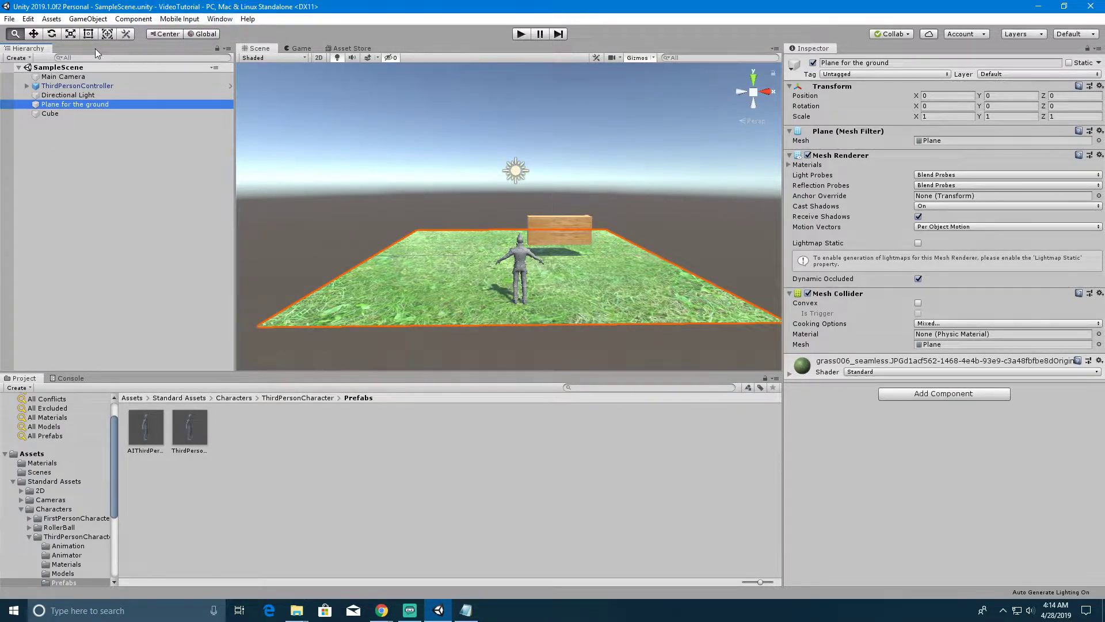
left_click(69, 36)
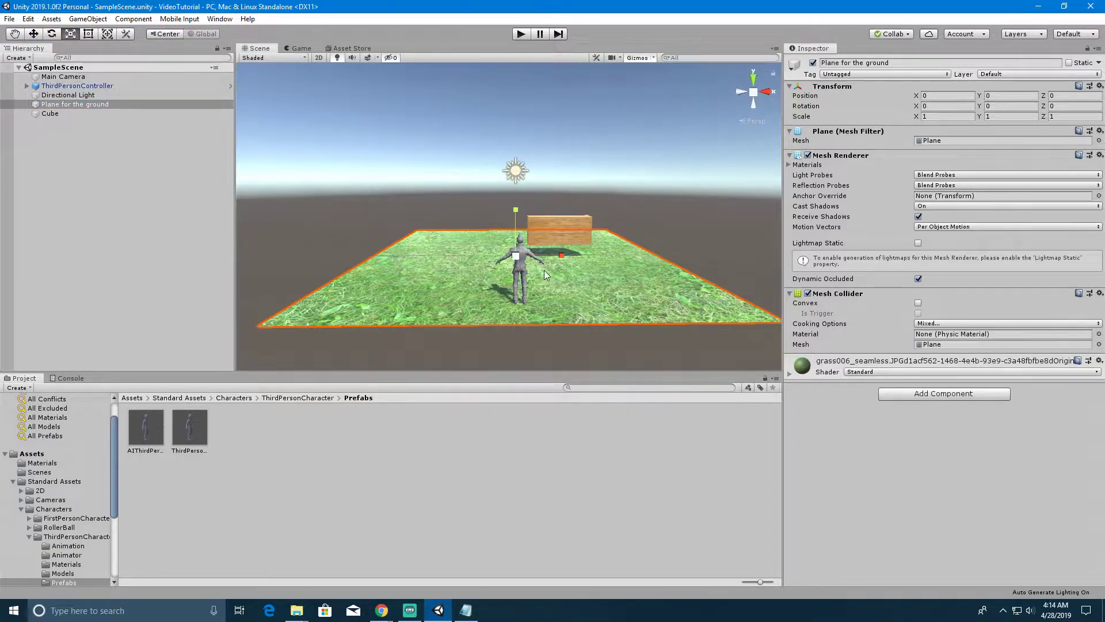
left_click_drag(516, 256, 613, 265)
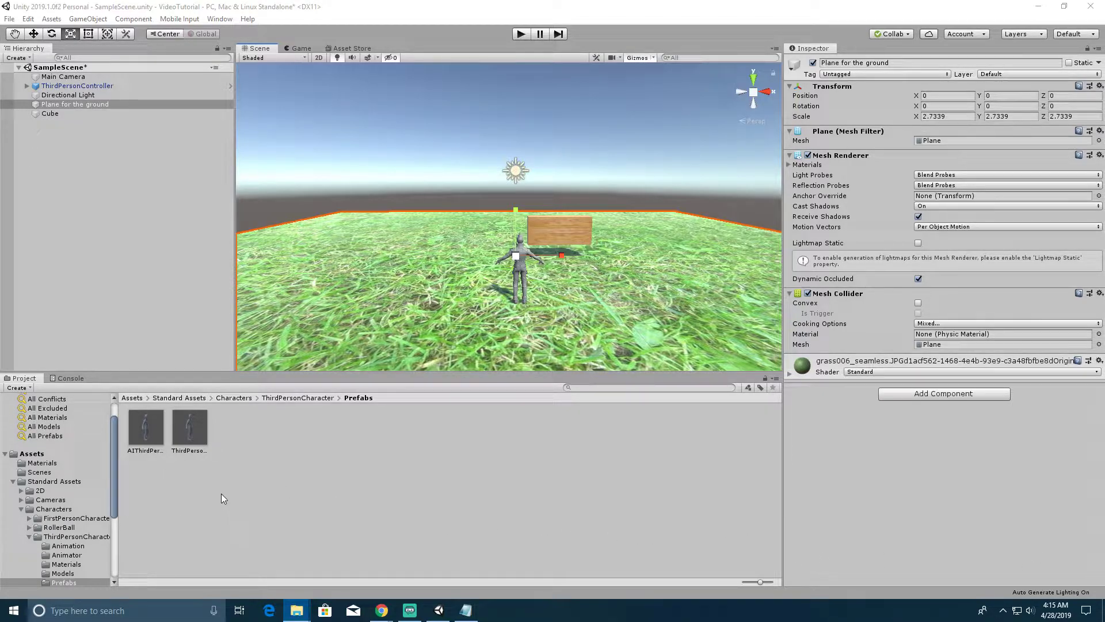
Import the "Seamless marble tile texture 01" image and the Table model from the Textures folder into the project's root Assets folder.
left_click(127, 398)
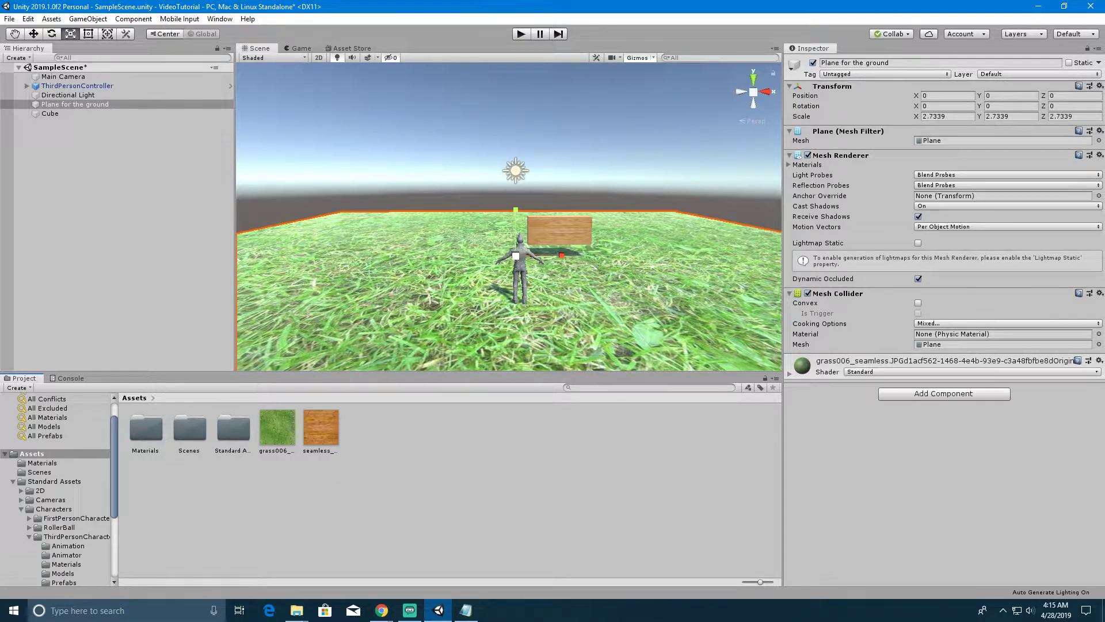
left_click_drag(975, 536, 435, 454)
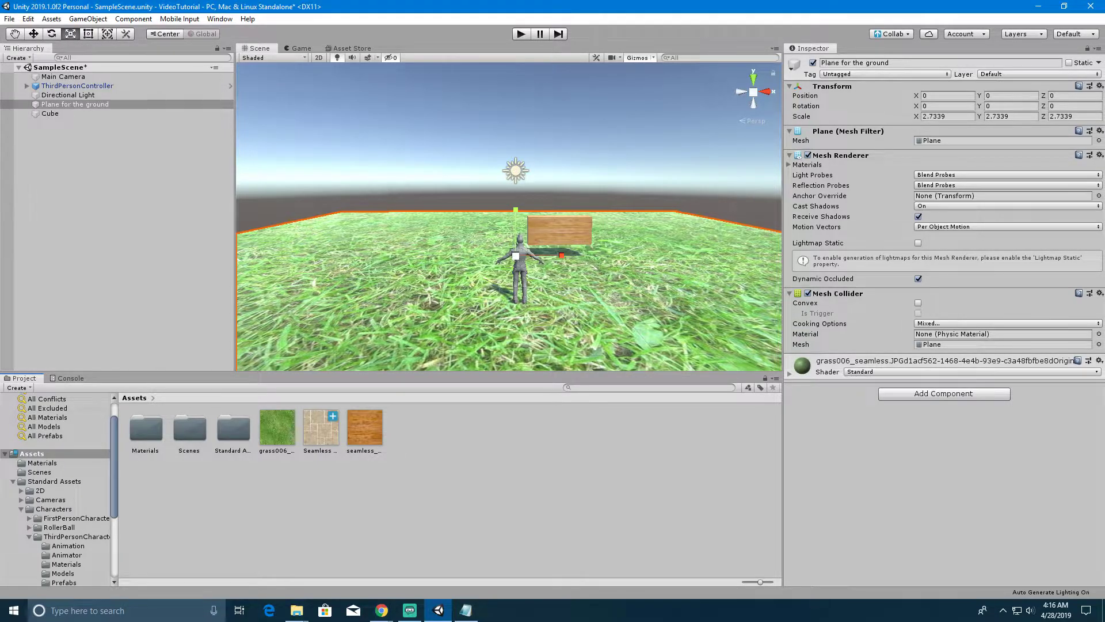
left_click_drag(1104, 90, 884, 80)
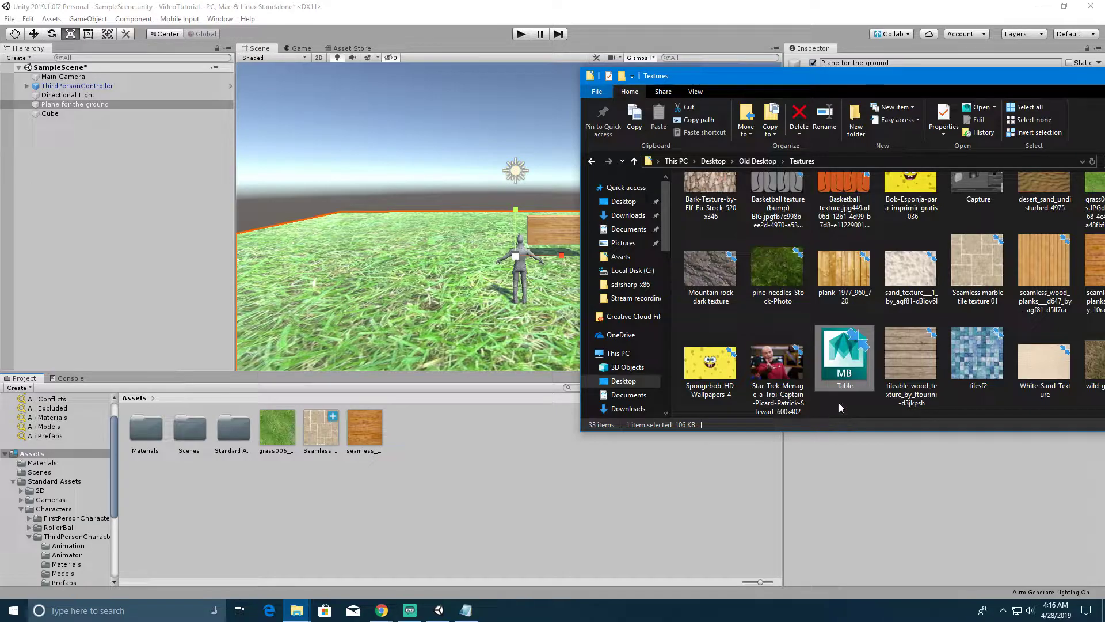
left_click_drag(844, 366, 445, 449)
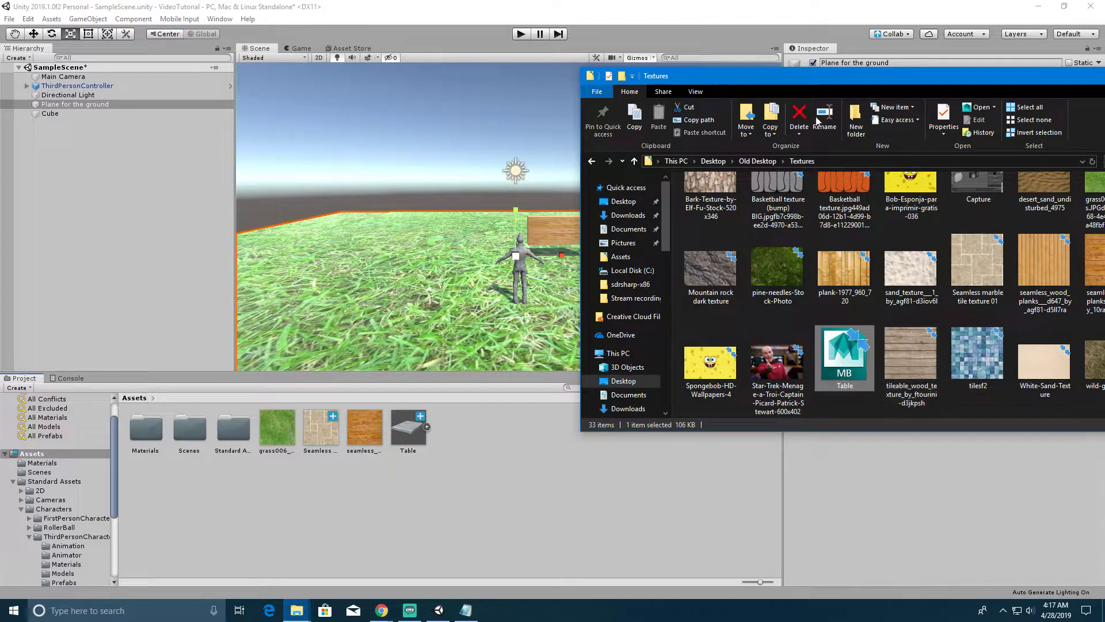
left_click_drag(781, 79, 1104, 138)
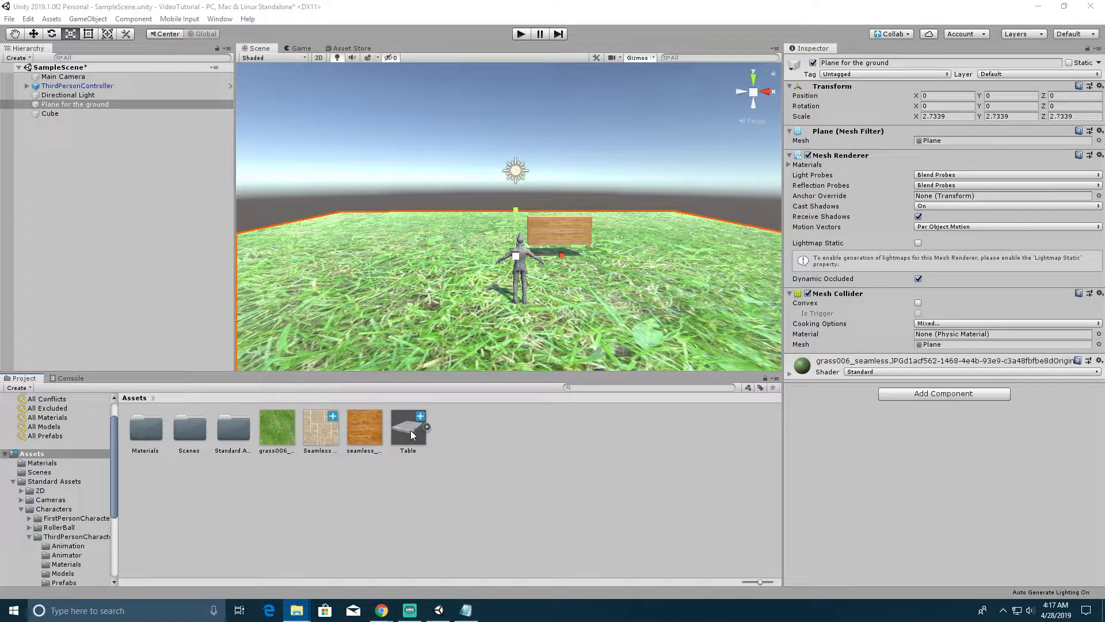
Place the Table model in the scene on the grass beside the character, at about X -6.72, Z 0.20.
left_click(412, 431)
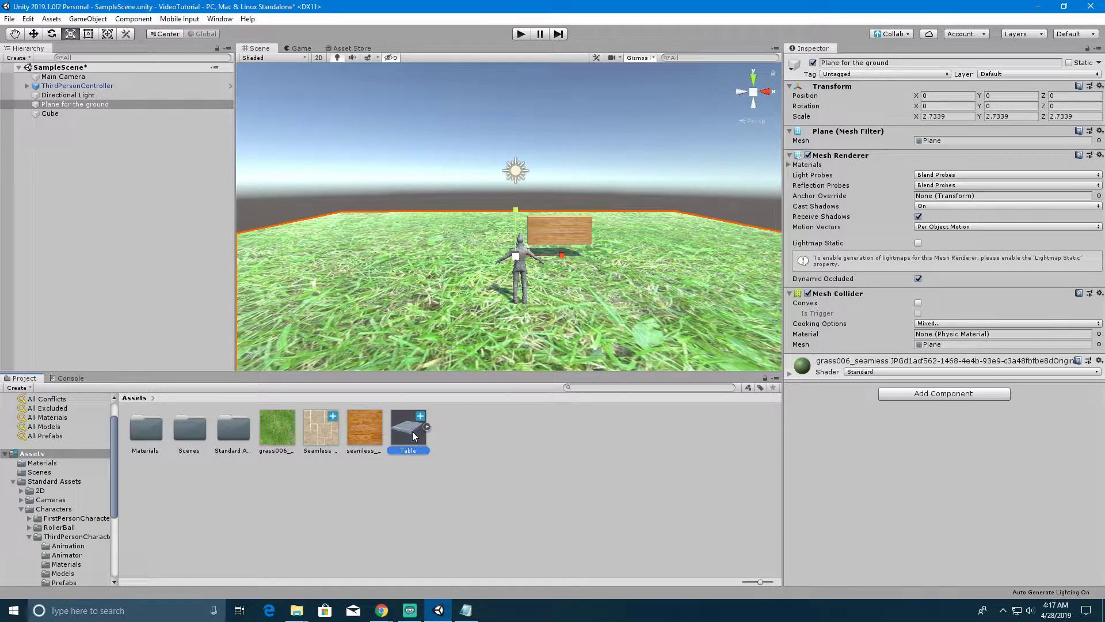
left_click_drag(412, 431, 340, 257)
left_click_drag(336, 258, 330, 254)
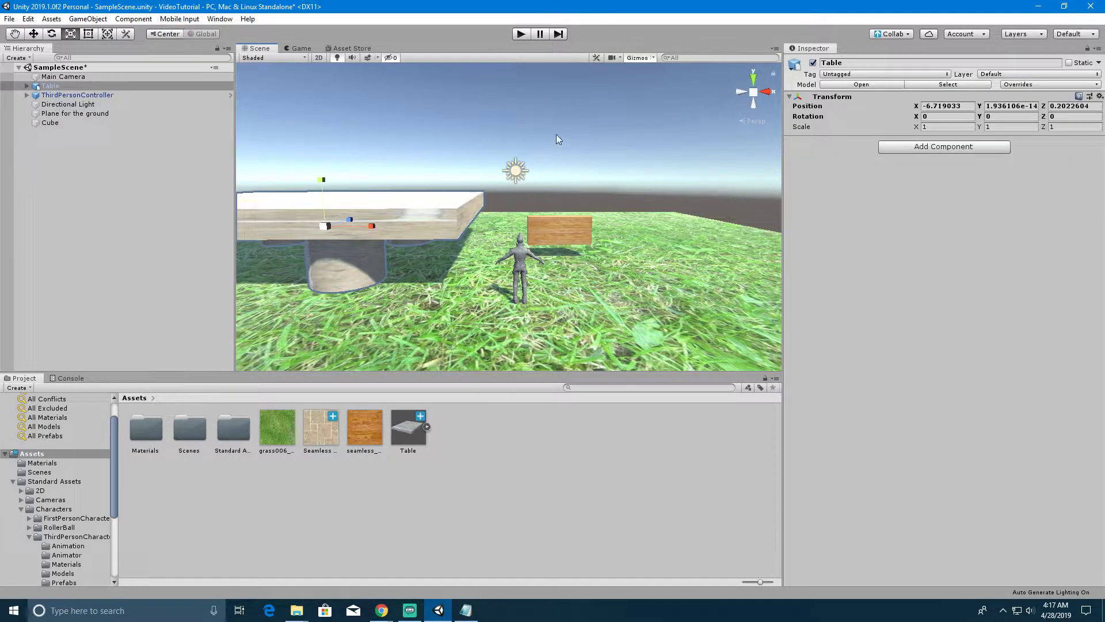
Play-test the scene by running the character around and into the table, and stop the game.
left_click(521, 33)
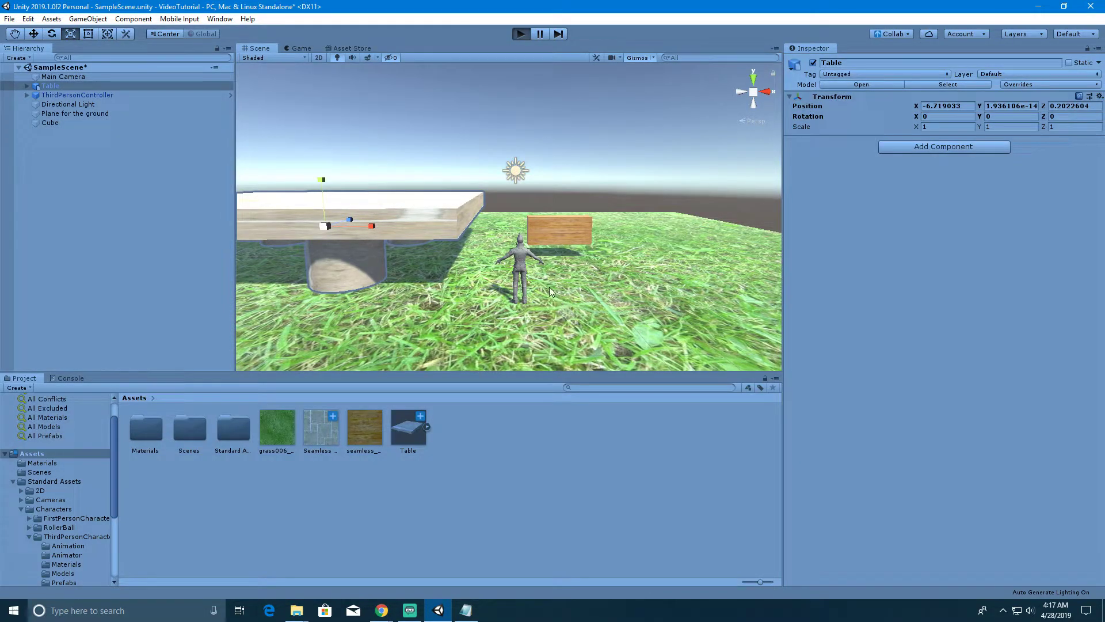
key("a")
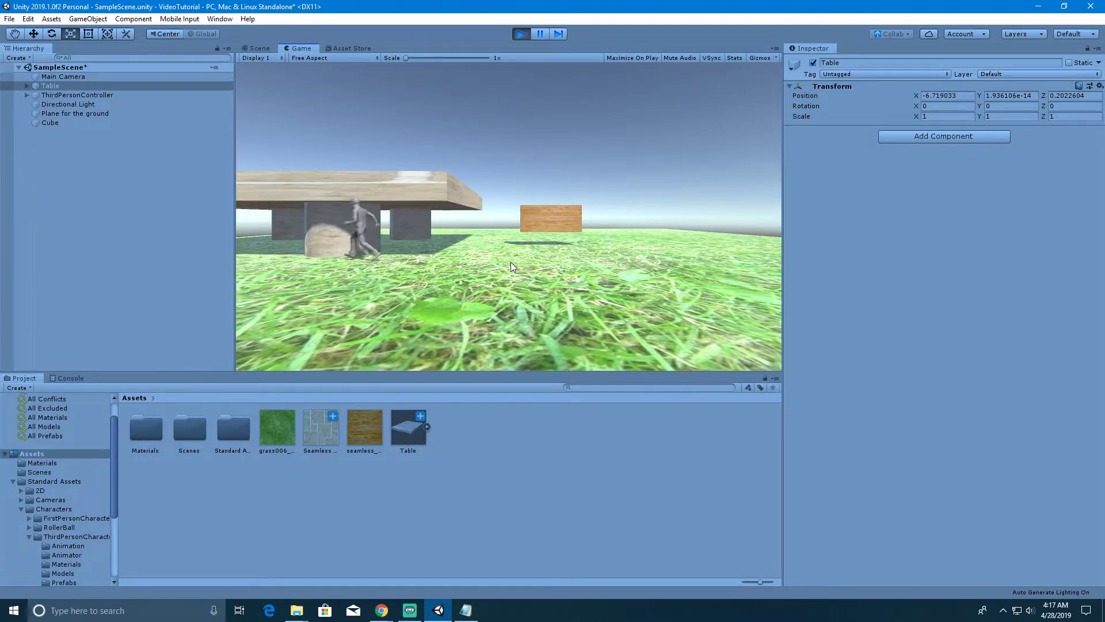
key("s")
key("d")
key("w")
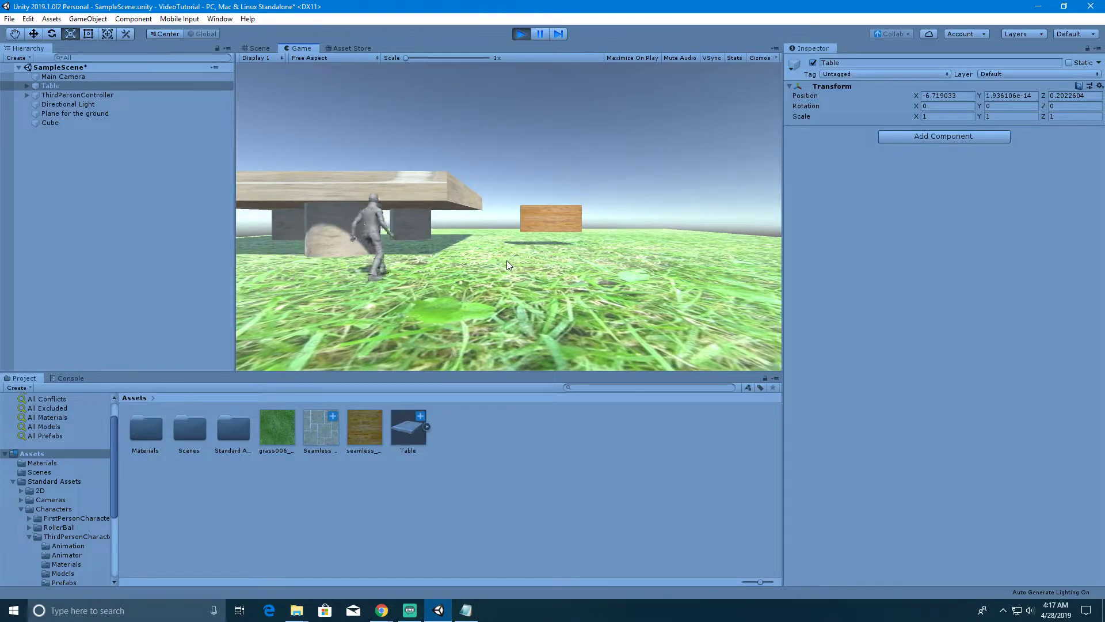
key("a")
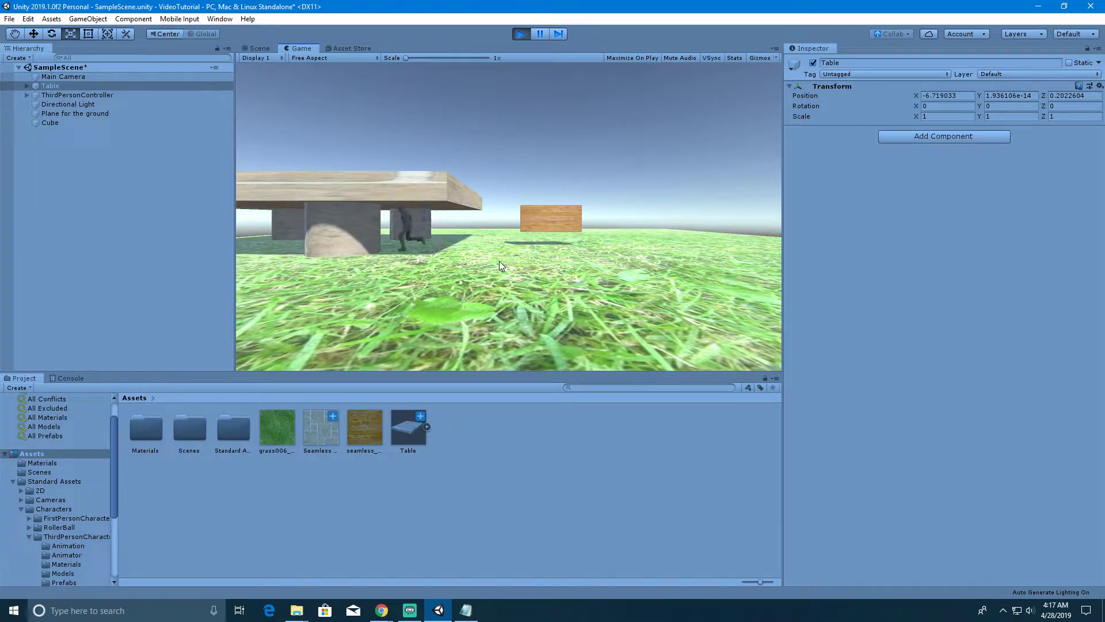
key("s")
key("d")
key("s")
key("a")
key("w")
key("a")
key("d")
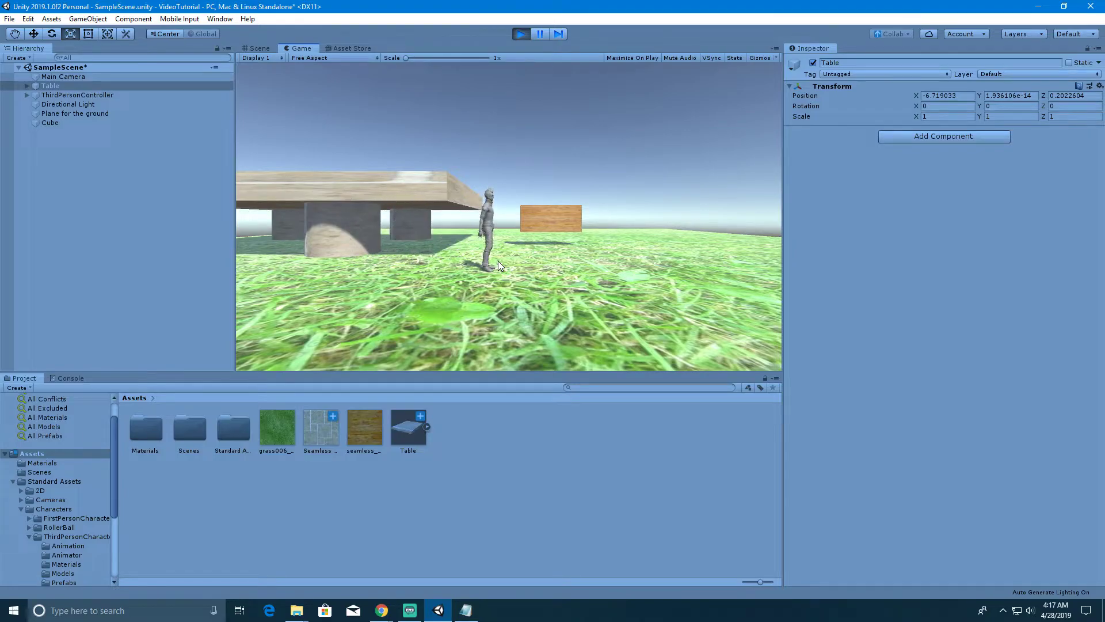
left_click(519, 35)
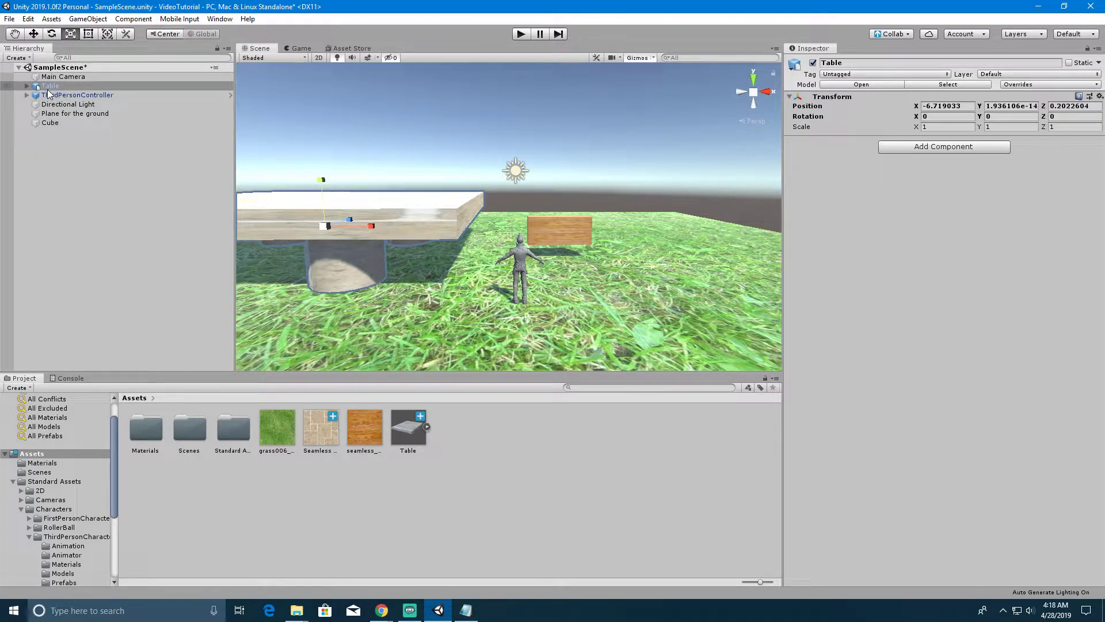
Expand the Table object, check its parts, and add a Box Collider to the tabletop pCube1.
left_click(27, 86)
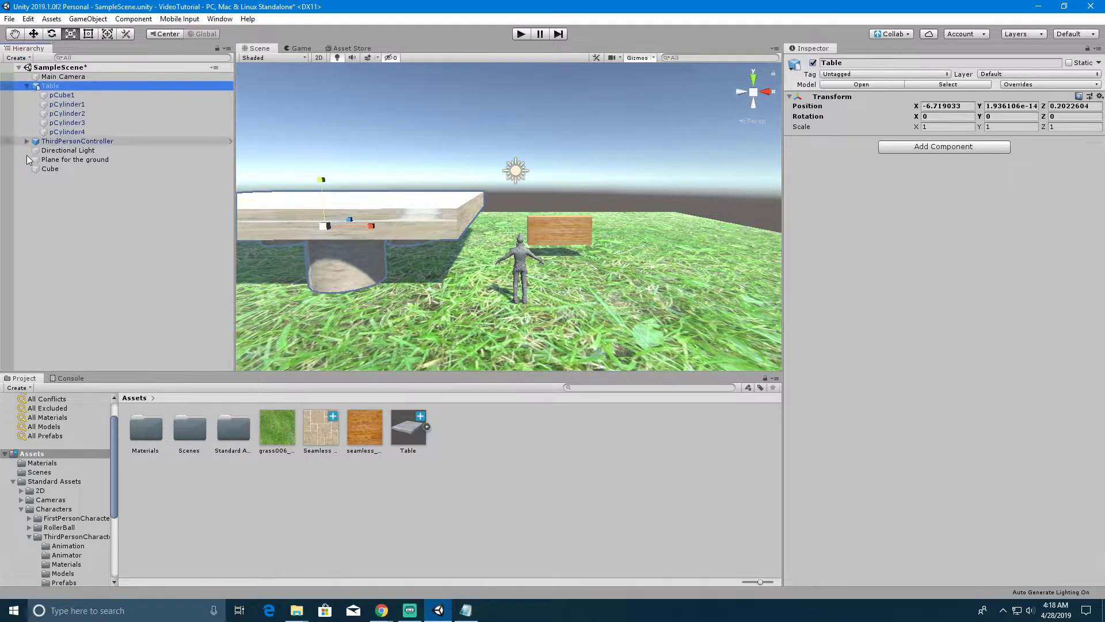
left_click(71, 96)
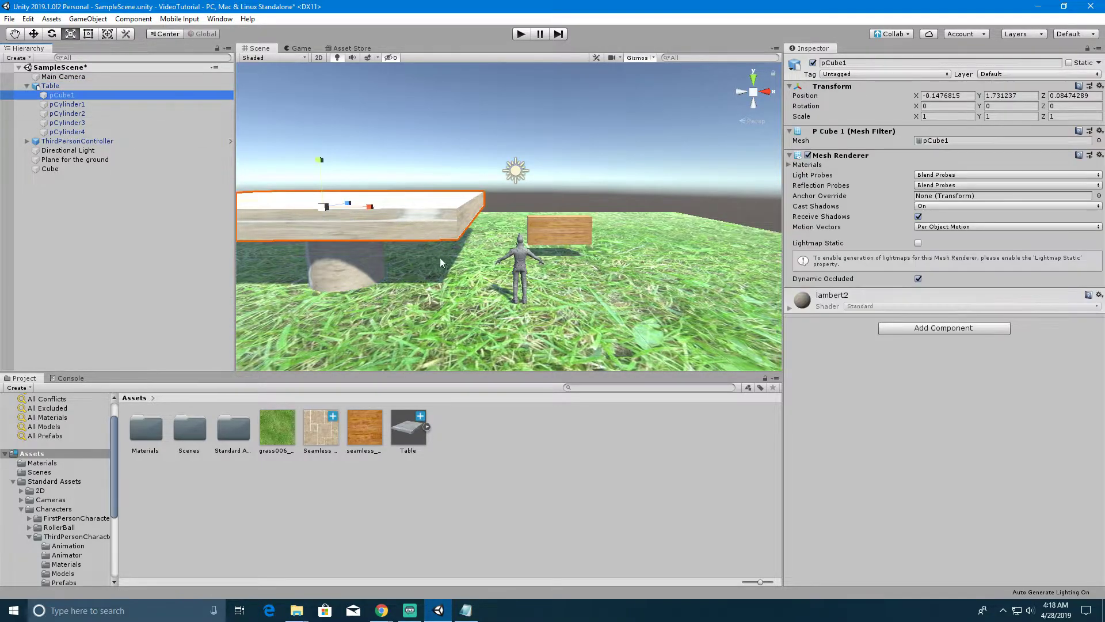
left_click(74, 104)
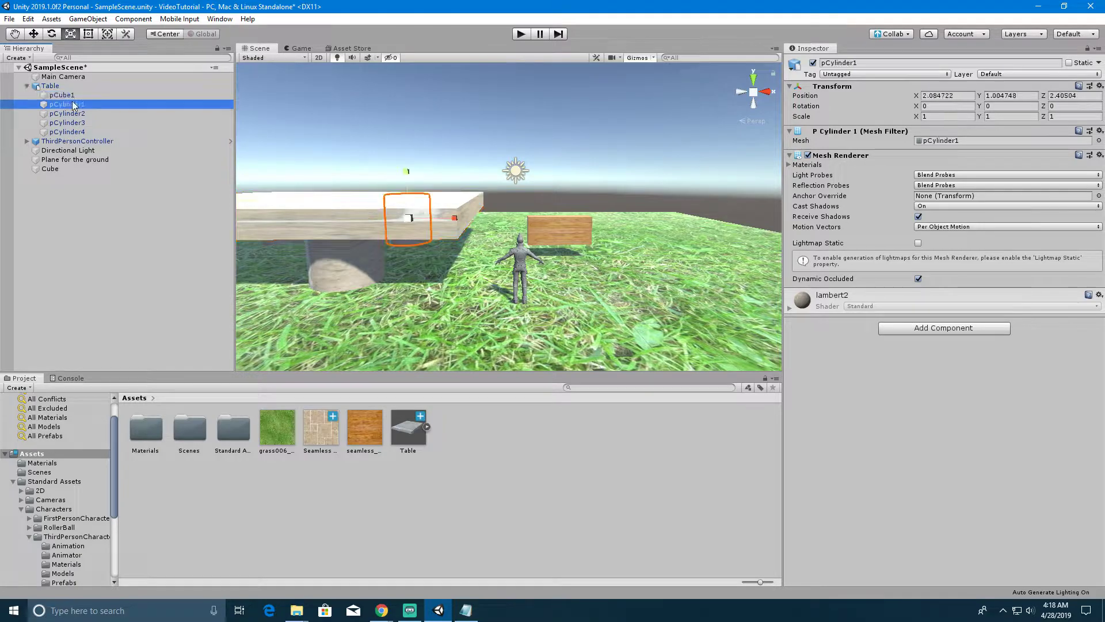
left_click(70, 132)
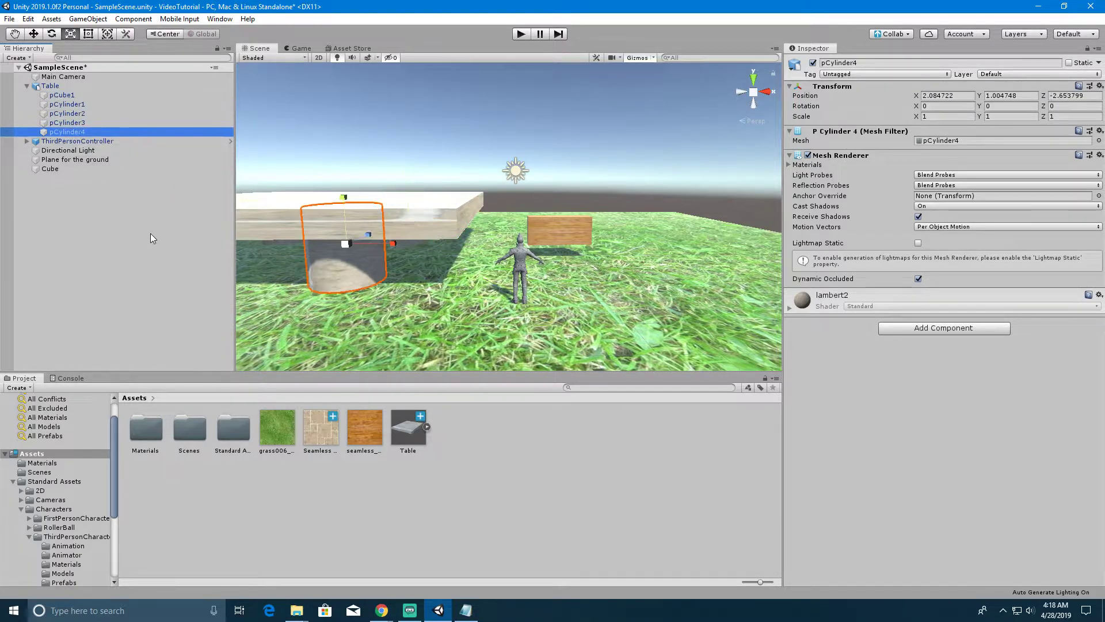
left_click(78, 95)
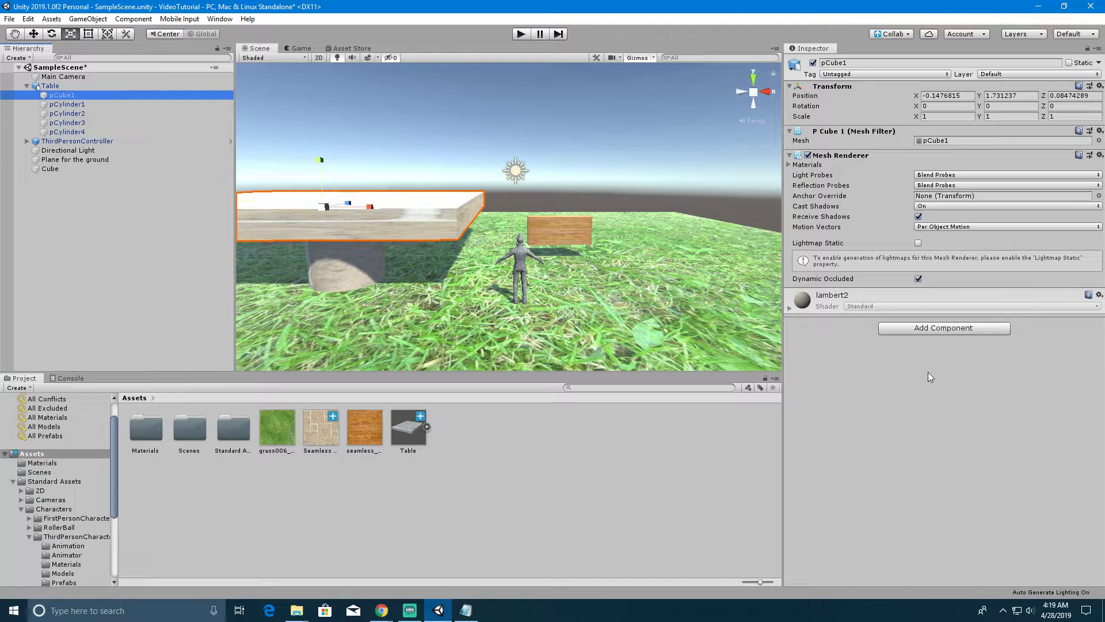
left_click(926, 328)
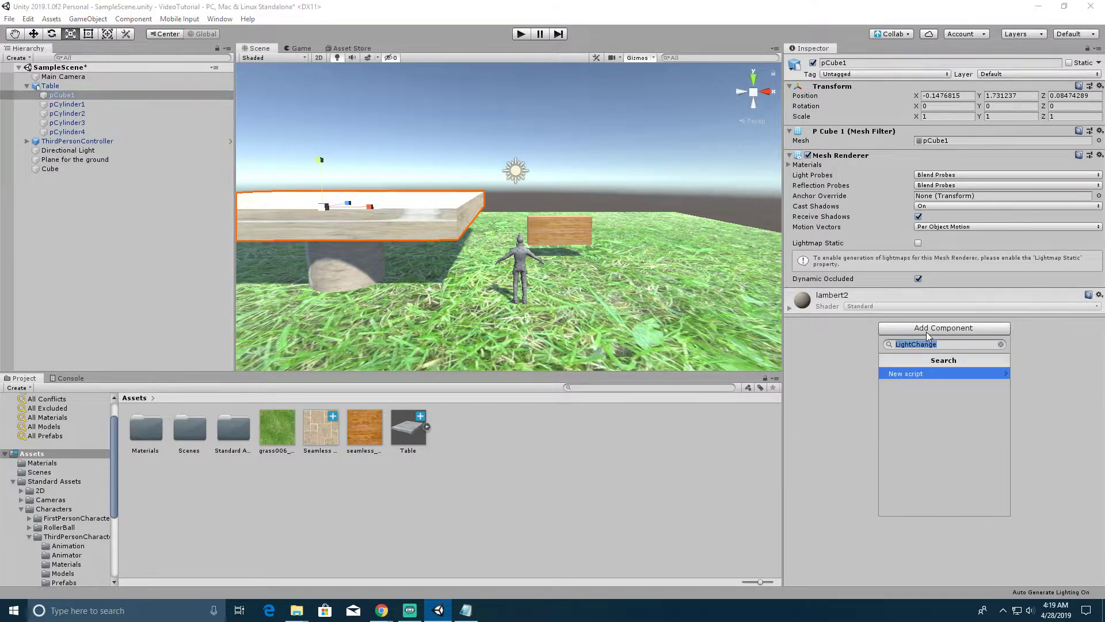
left_click(1001, 344)
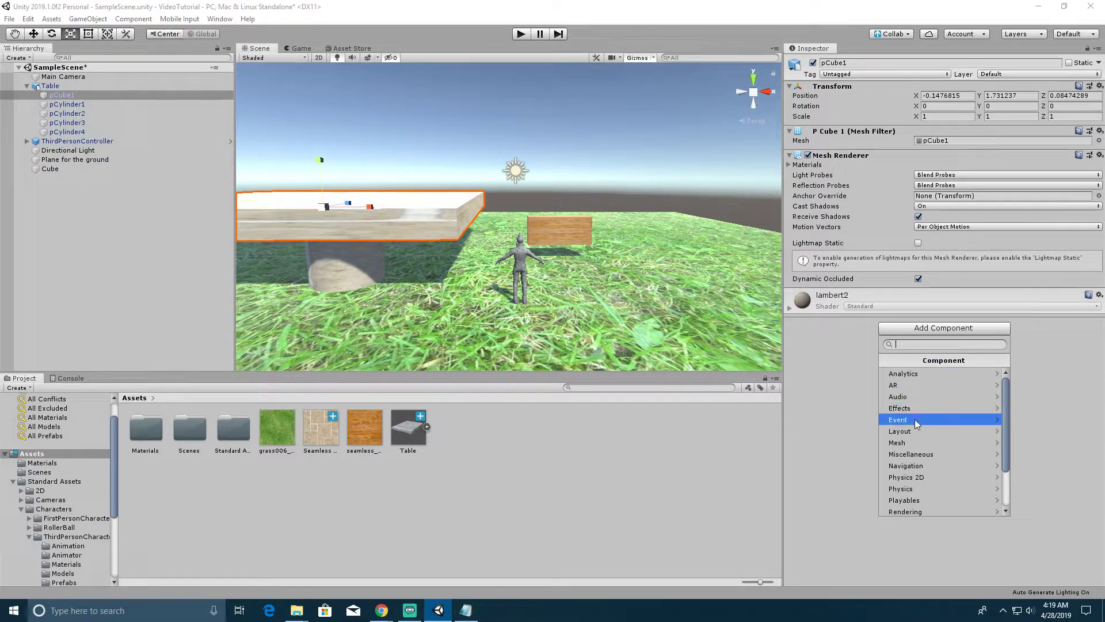
left_click(917, 488)
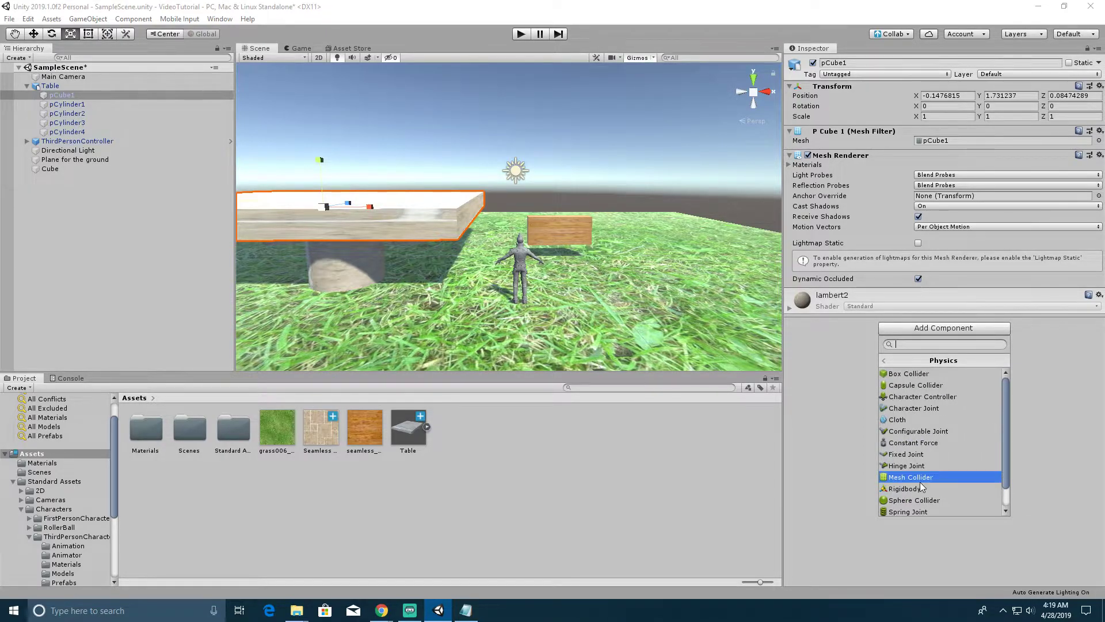
left_click(931, 373)
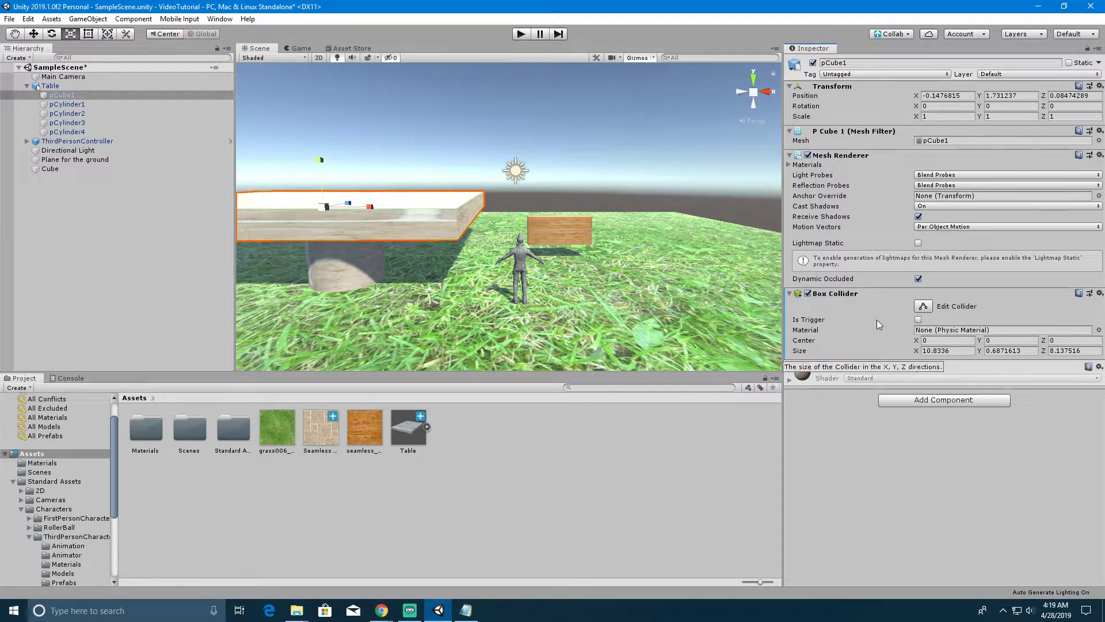
Play-test the tabletop collision by running and crouching the character at and under the table, and stop the game.
left_click(522, 35)
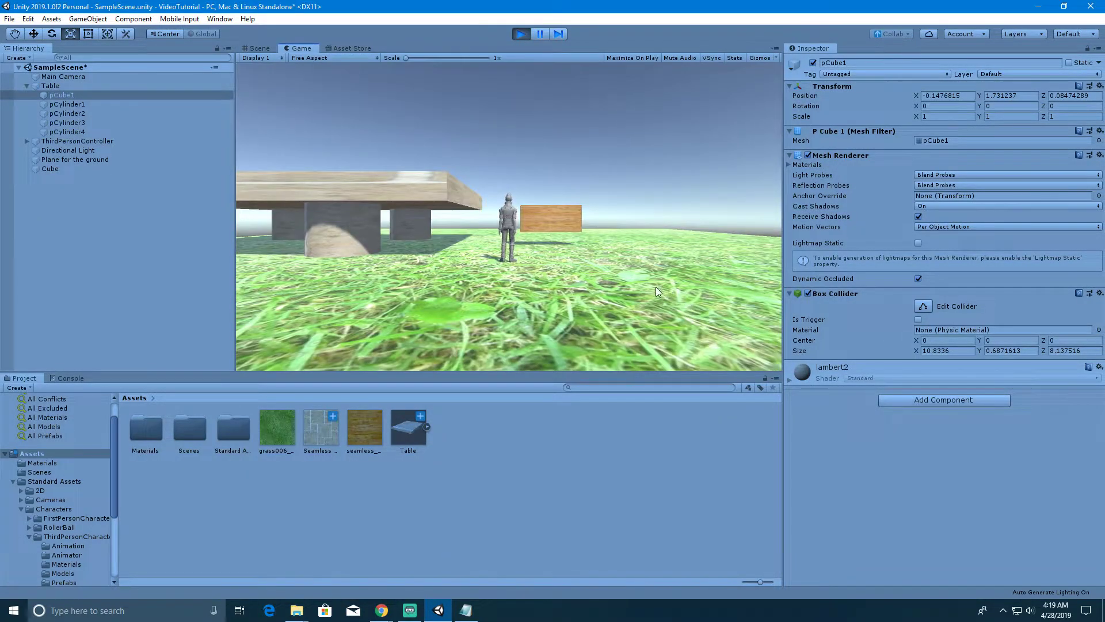
key("a")
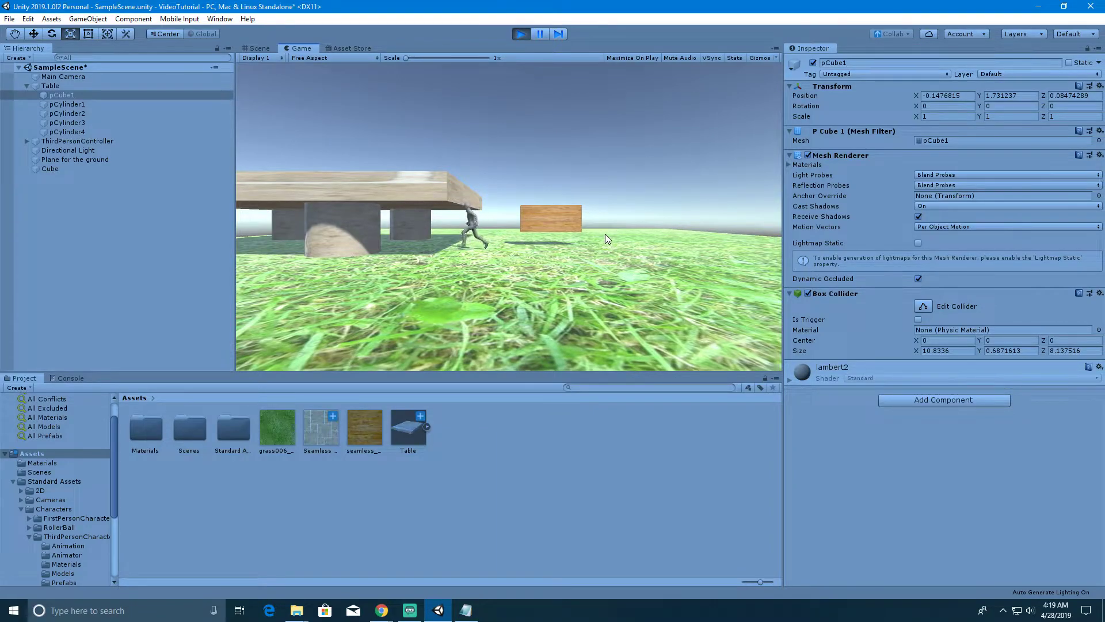
key("s")
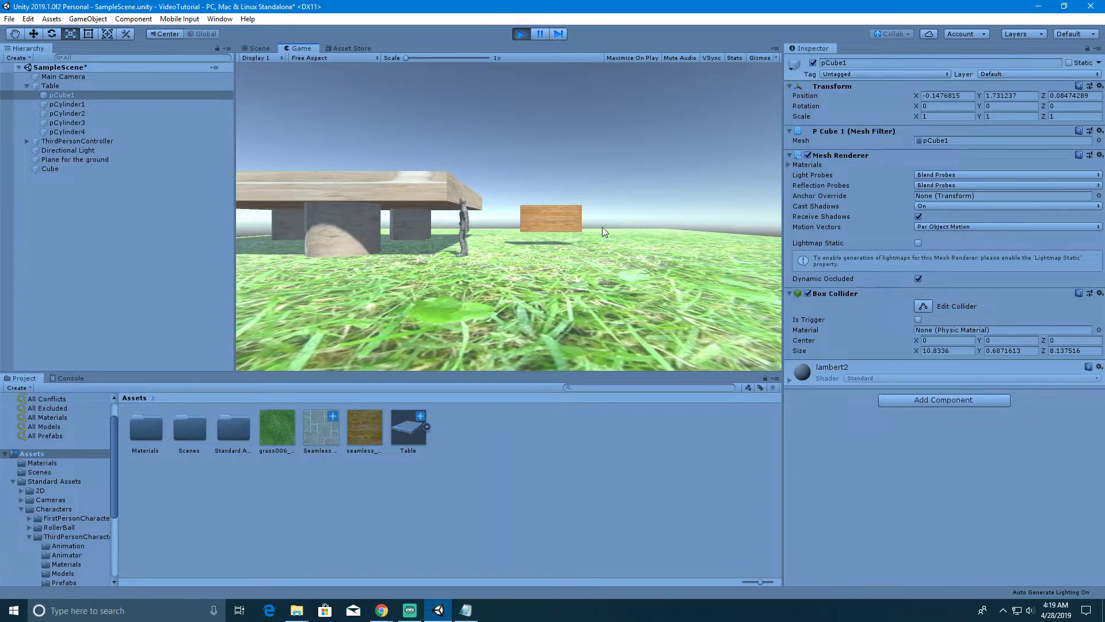
key("c")
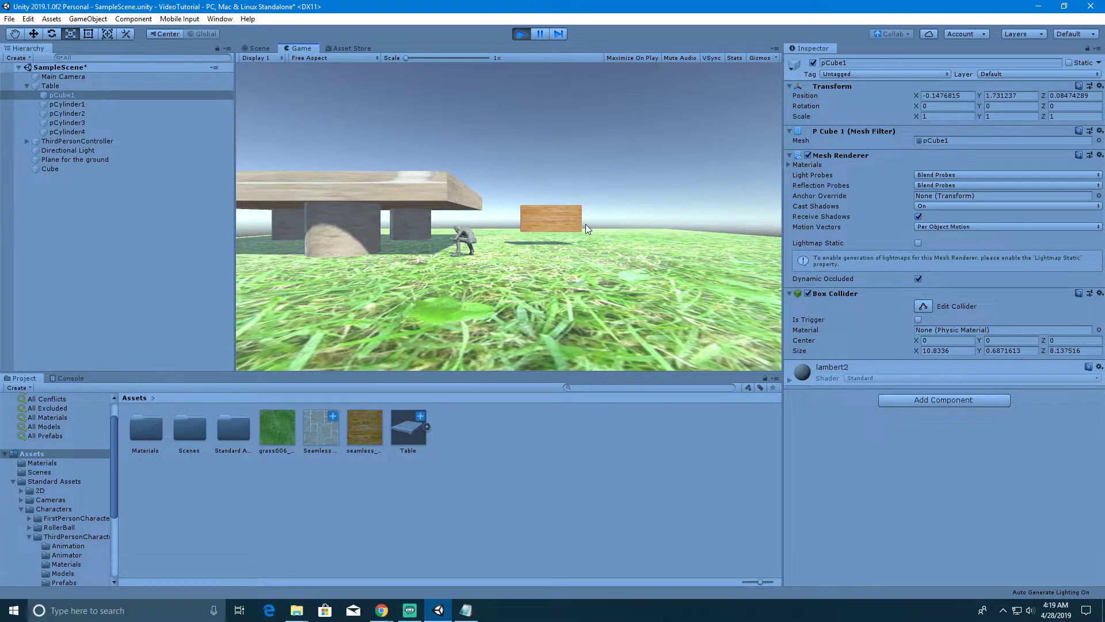
key("a")
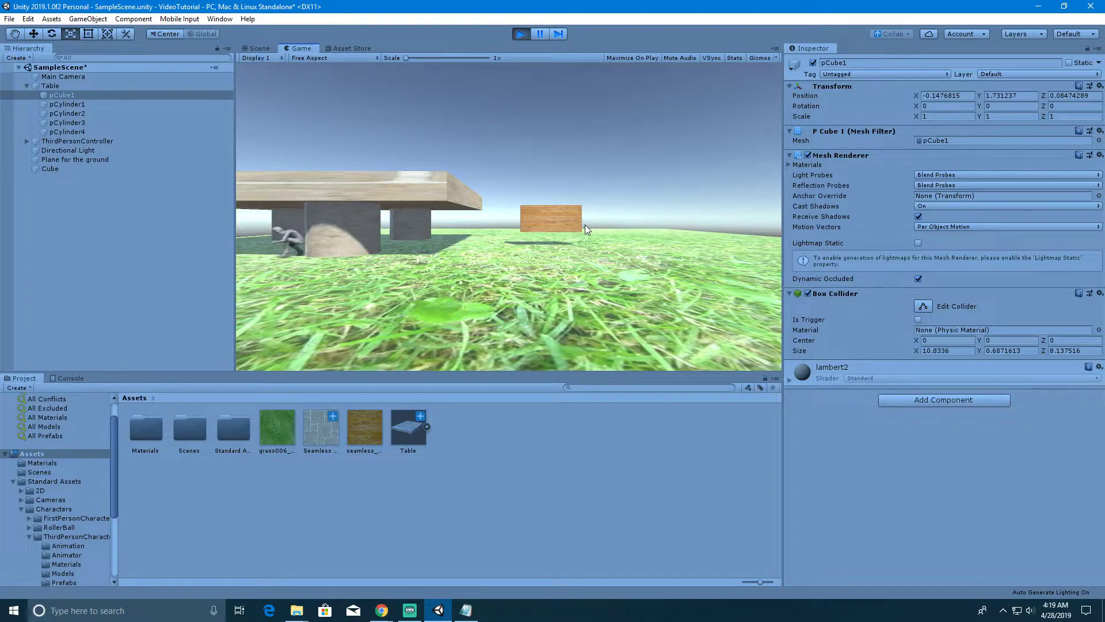
key("d")
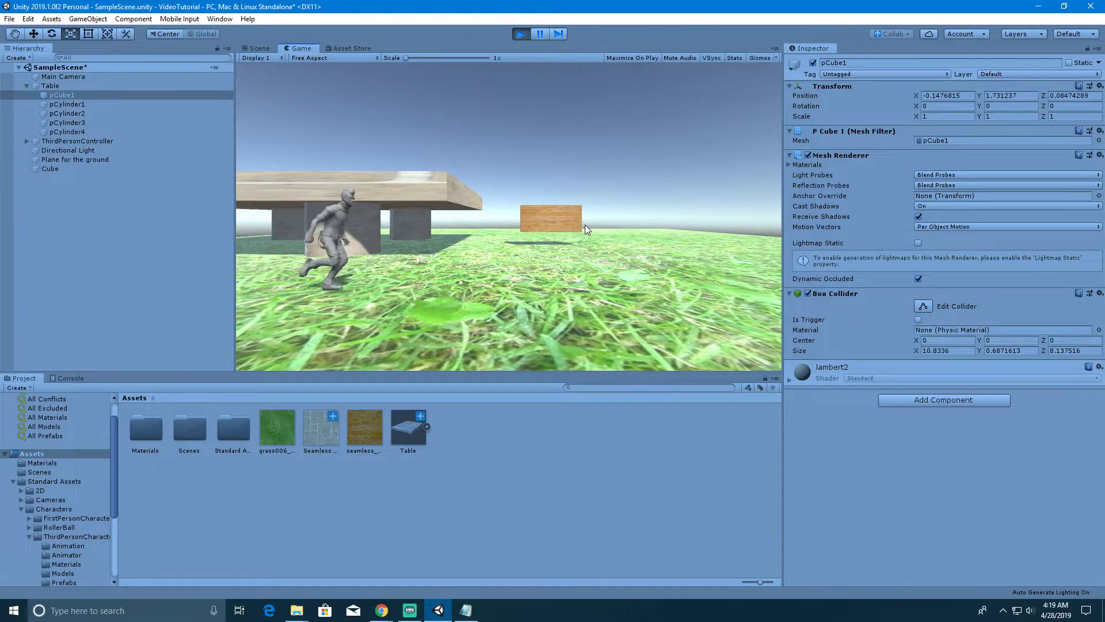
key("a")
key("w")
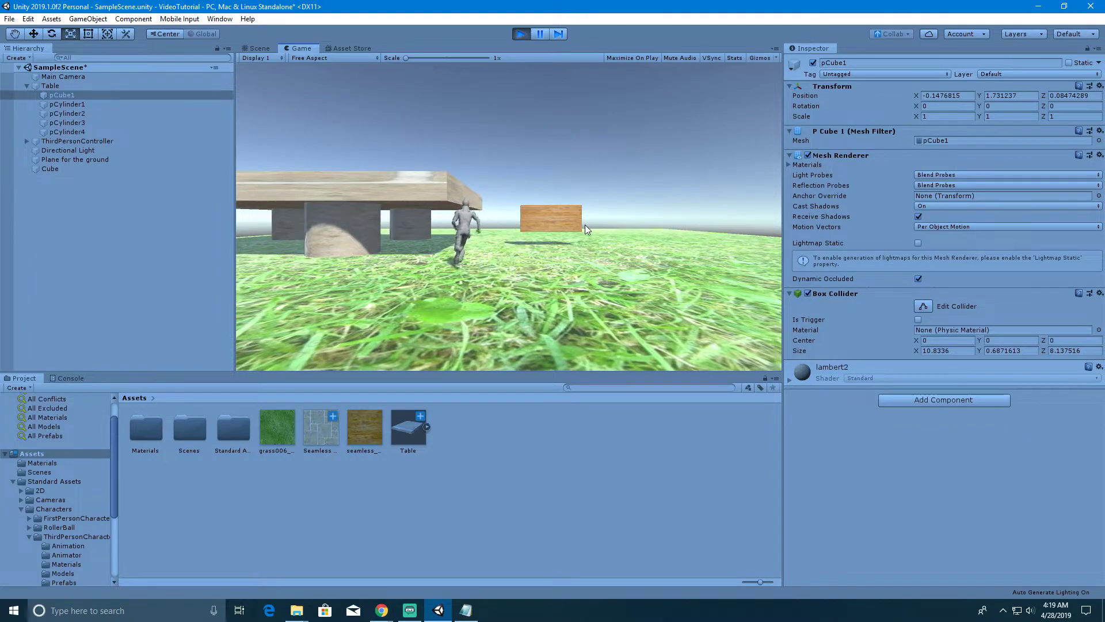
key("s")
key("w")
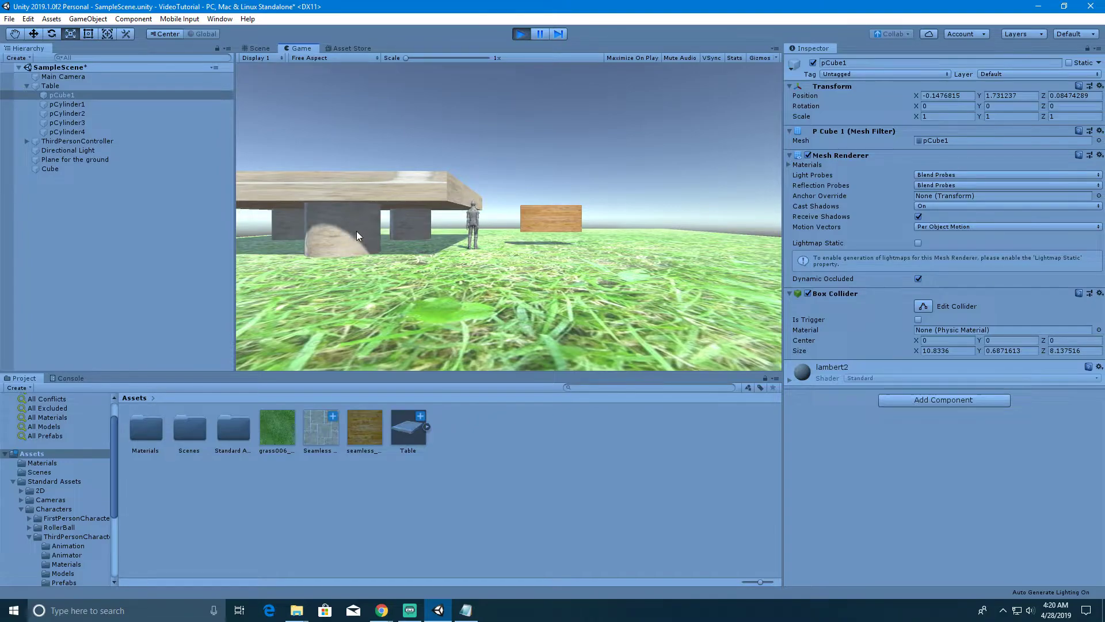
left_click(519, 33)
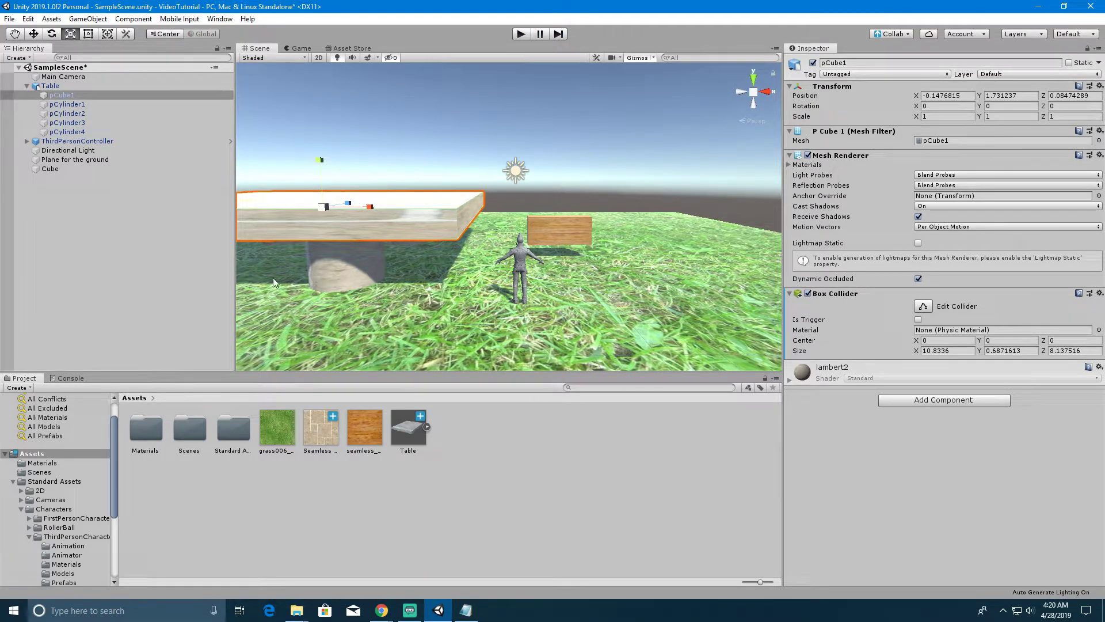
Add a Mesh Collider to the four table legs, pCylinder1 through pCylinder4, all at once.
left_click(81, 105)
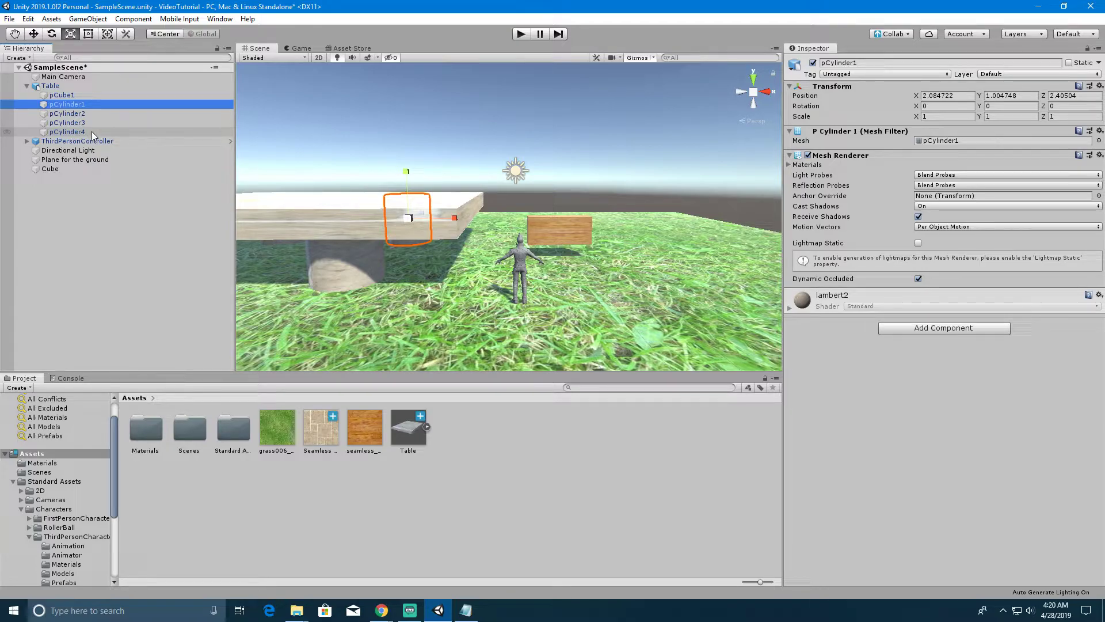
left_click(92, 132, "shift")
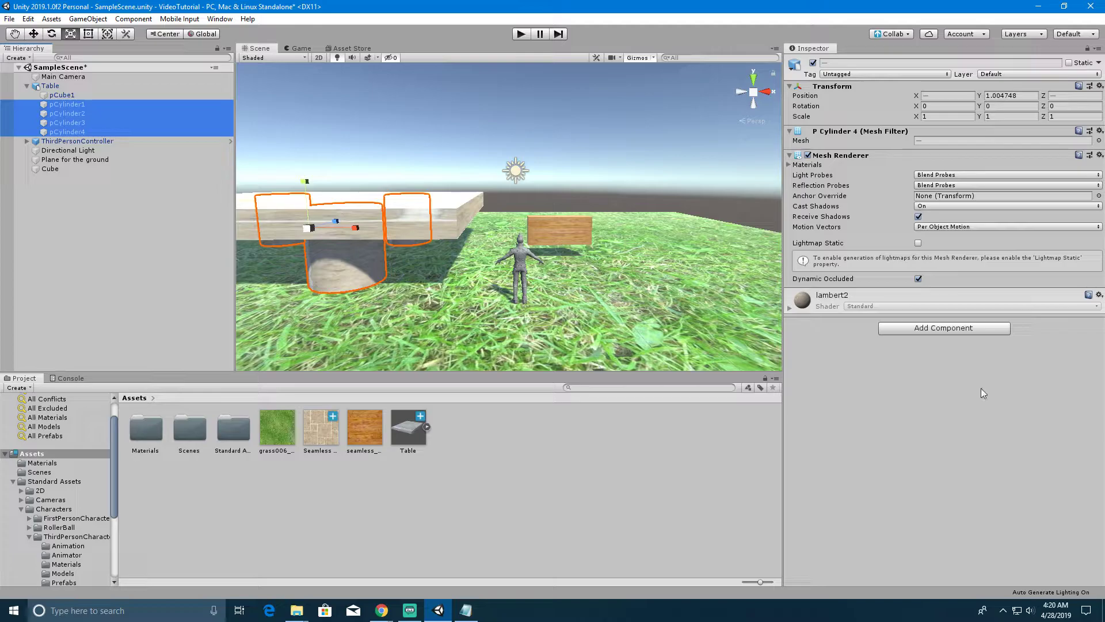
left_click(947, 331)
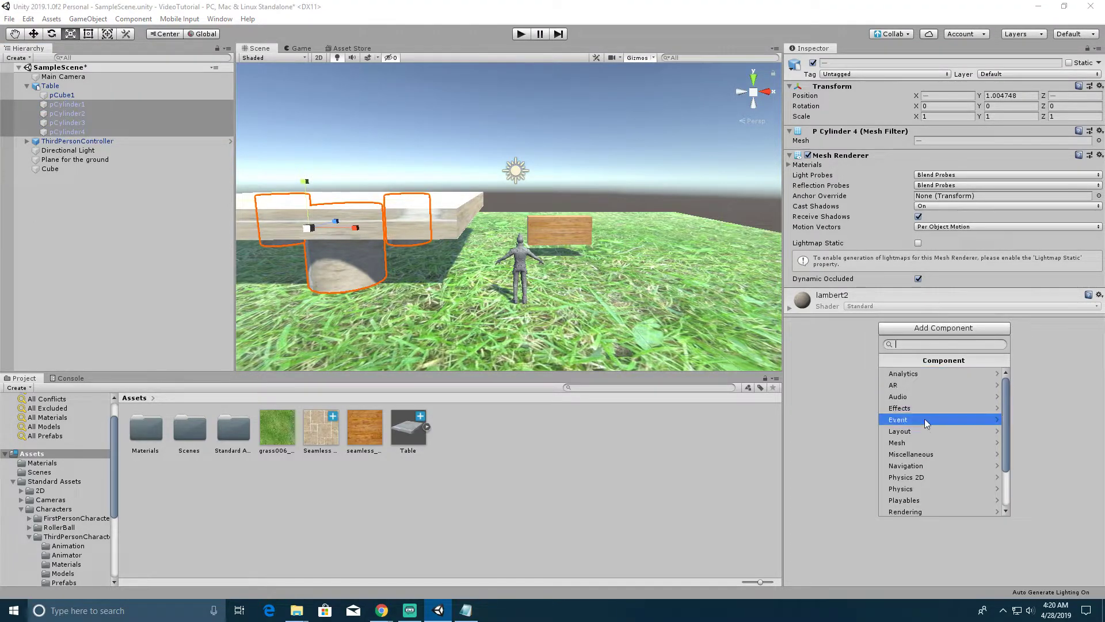
left_click(916, 488)
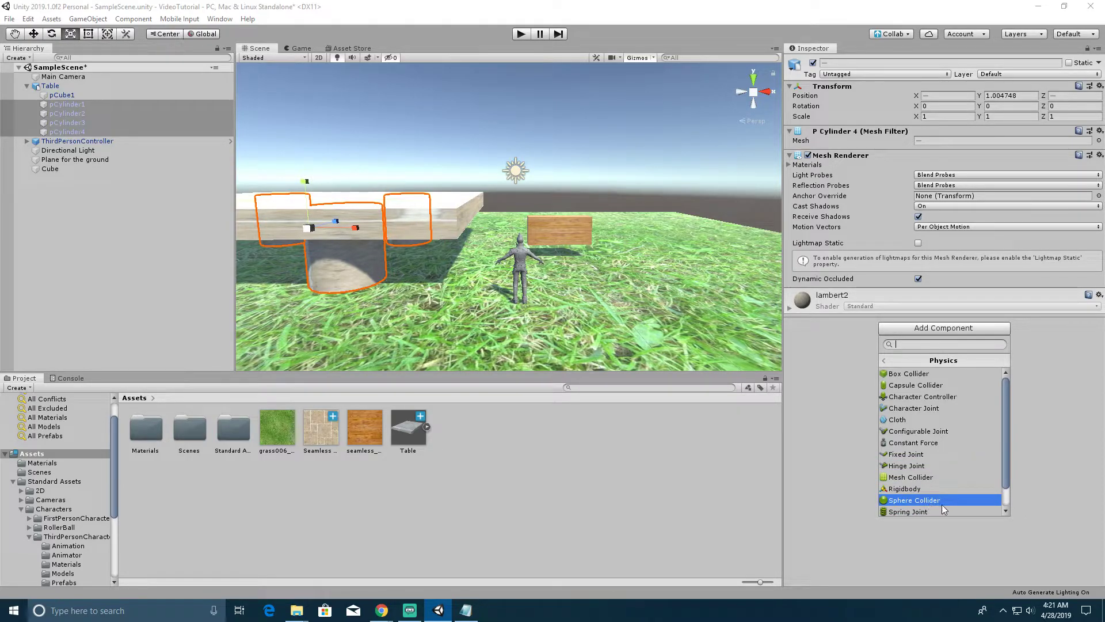
scroll(942, 504, "down", 1)
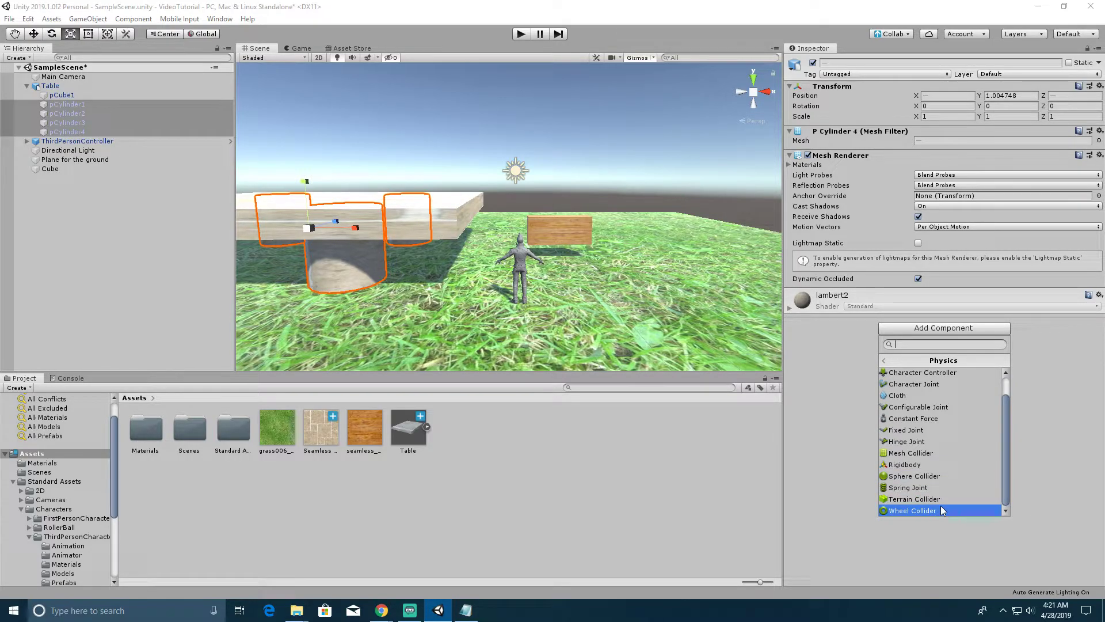
left_click(925, 455)
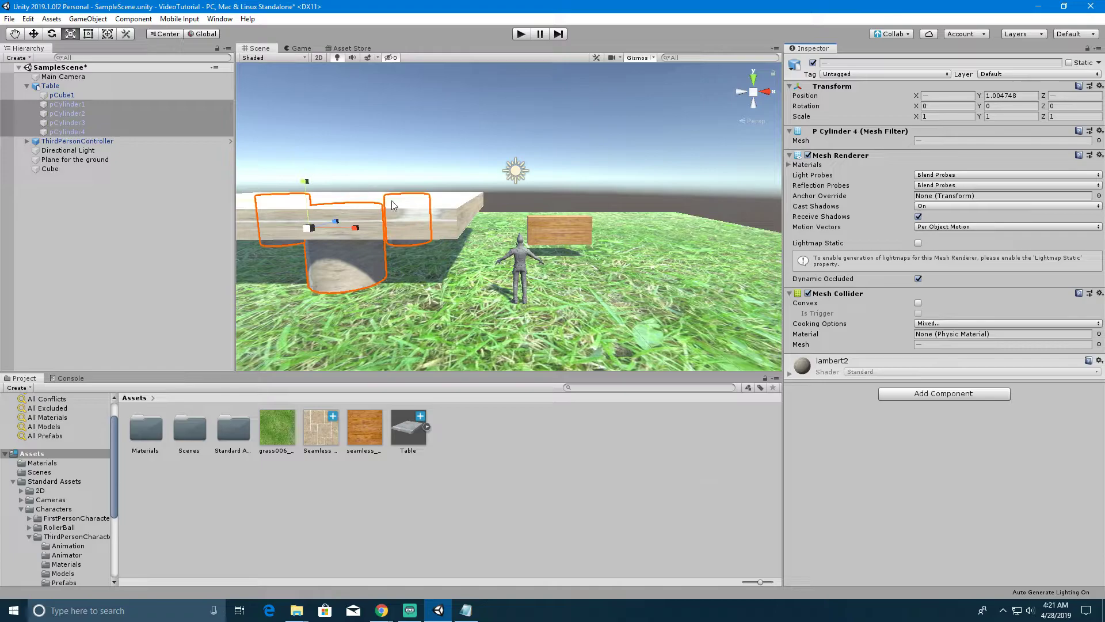
Play-test the leg collision by crouching the character under the table and moving it against the legs, and stop the game.
left_click(519, 34)
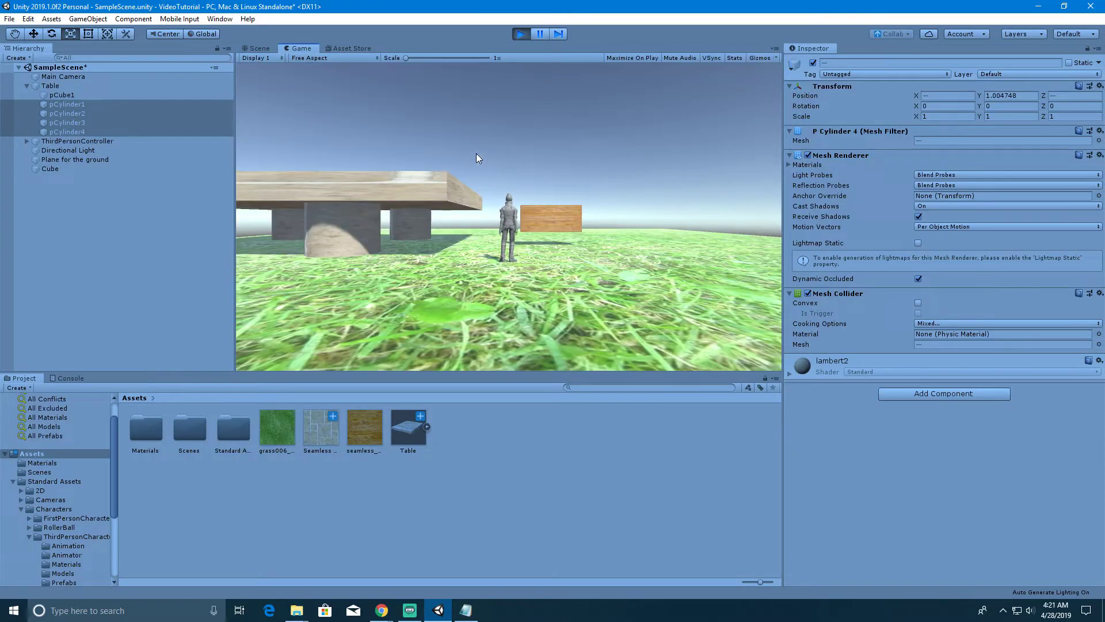
key("a")
key("c")
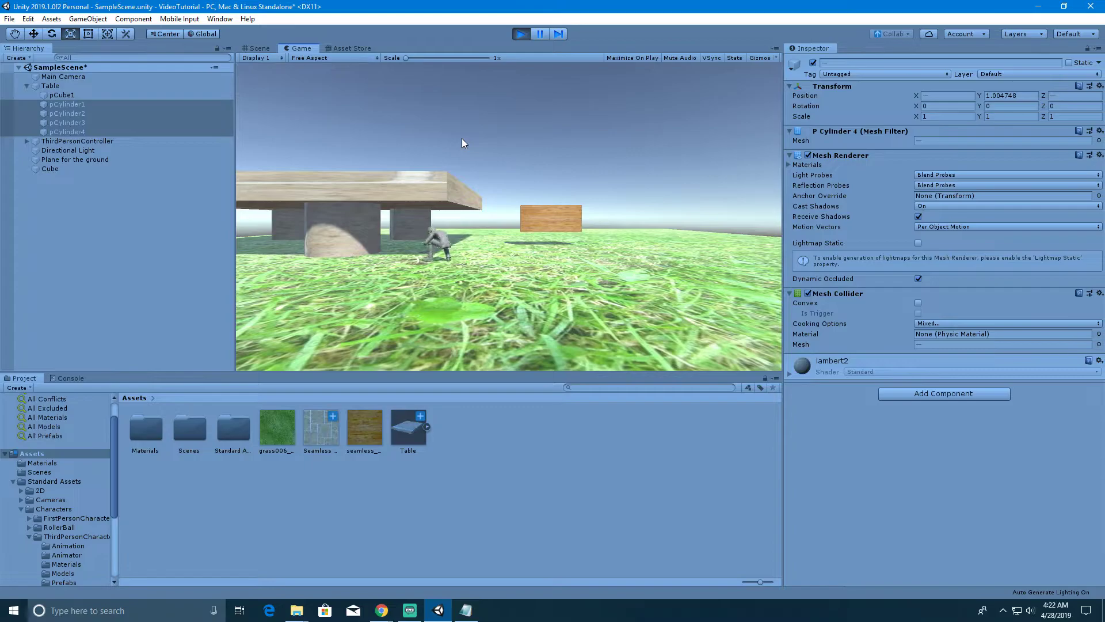
key("w")
key("a")
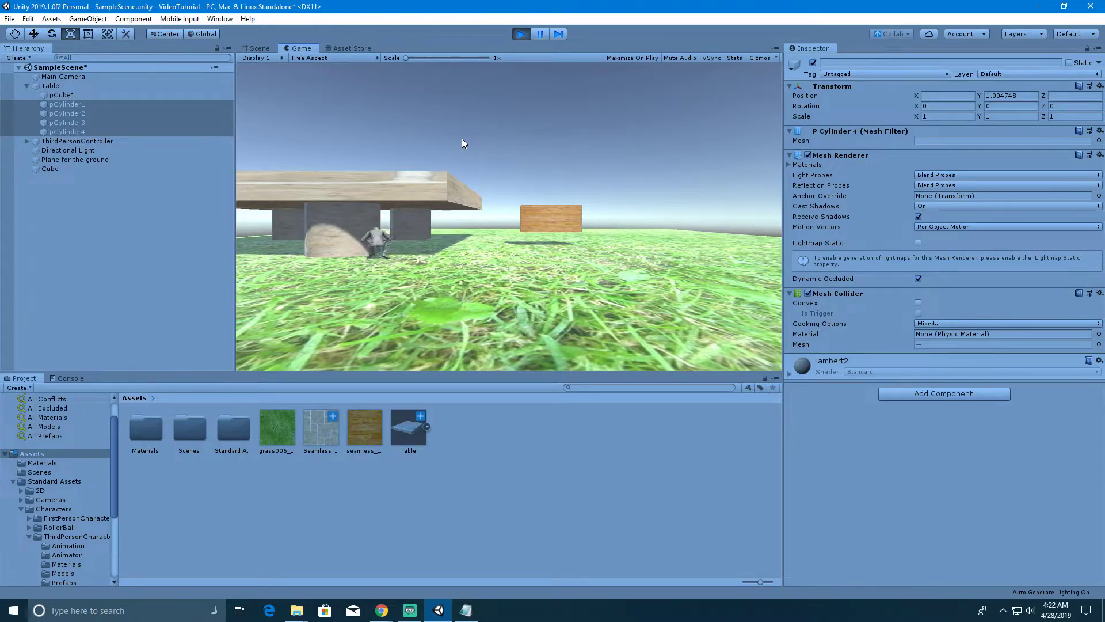
key("a")
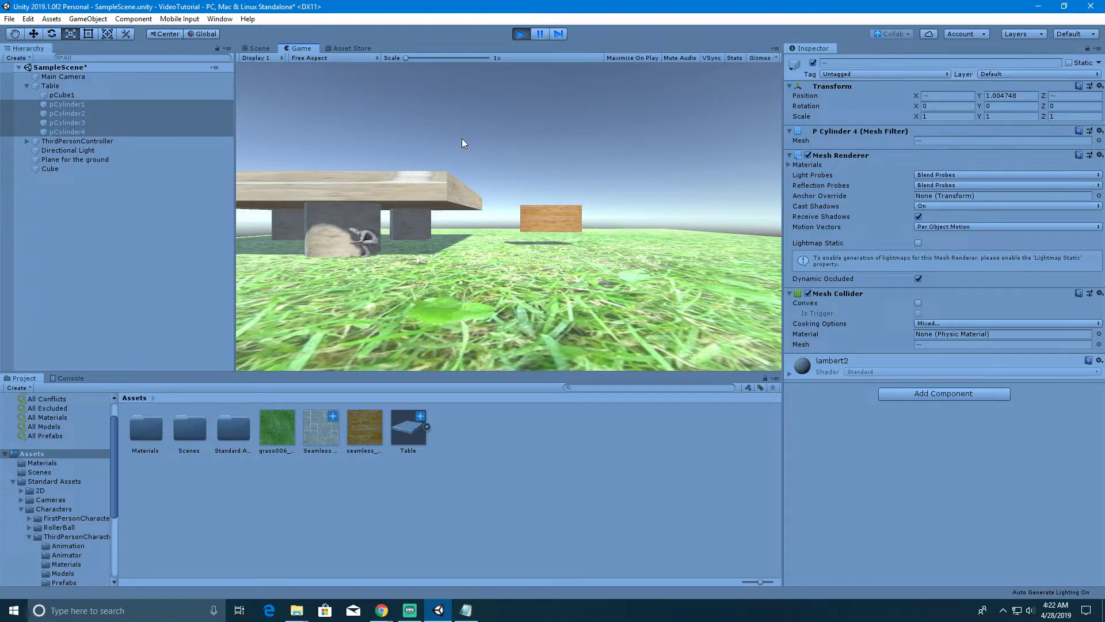
key("d")
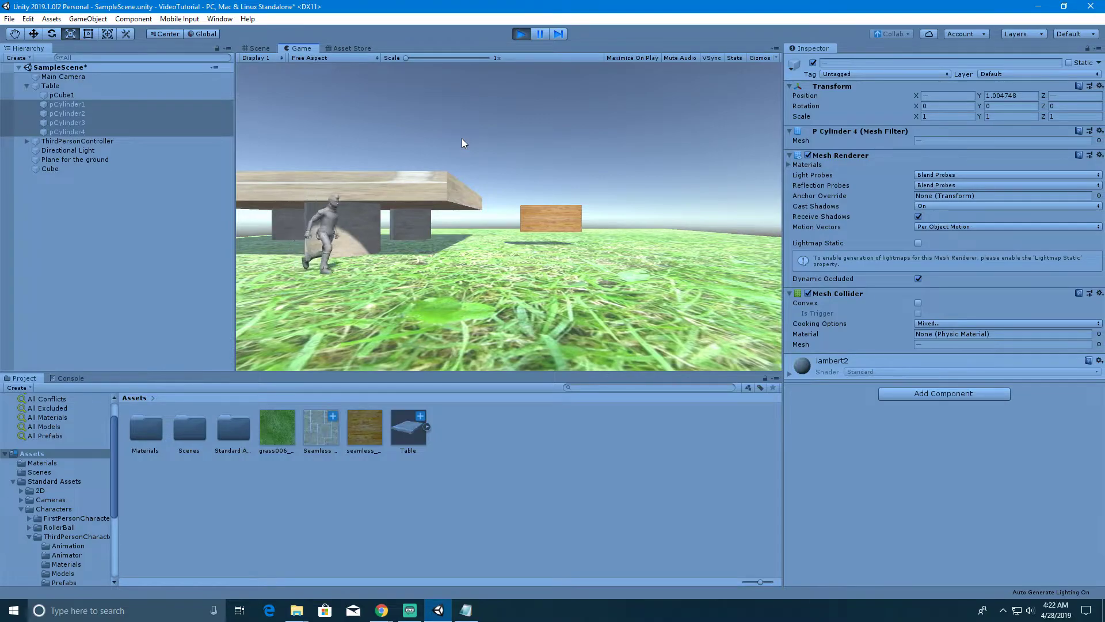
key("w")
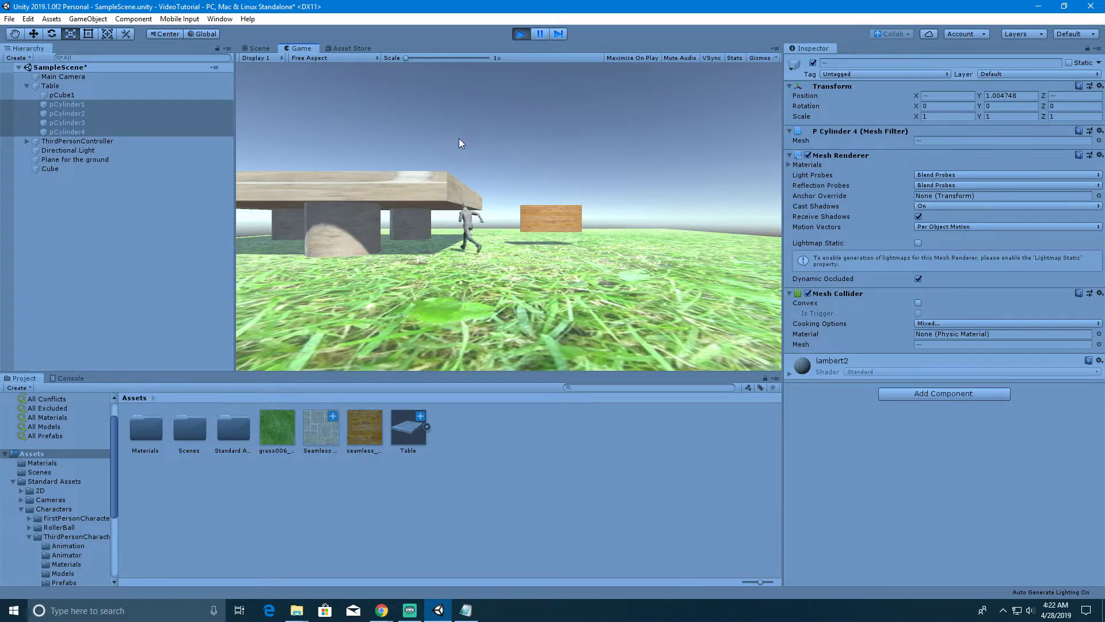
key("s")
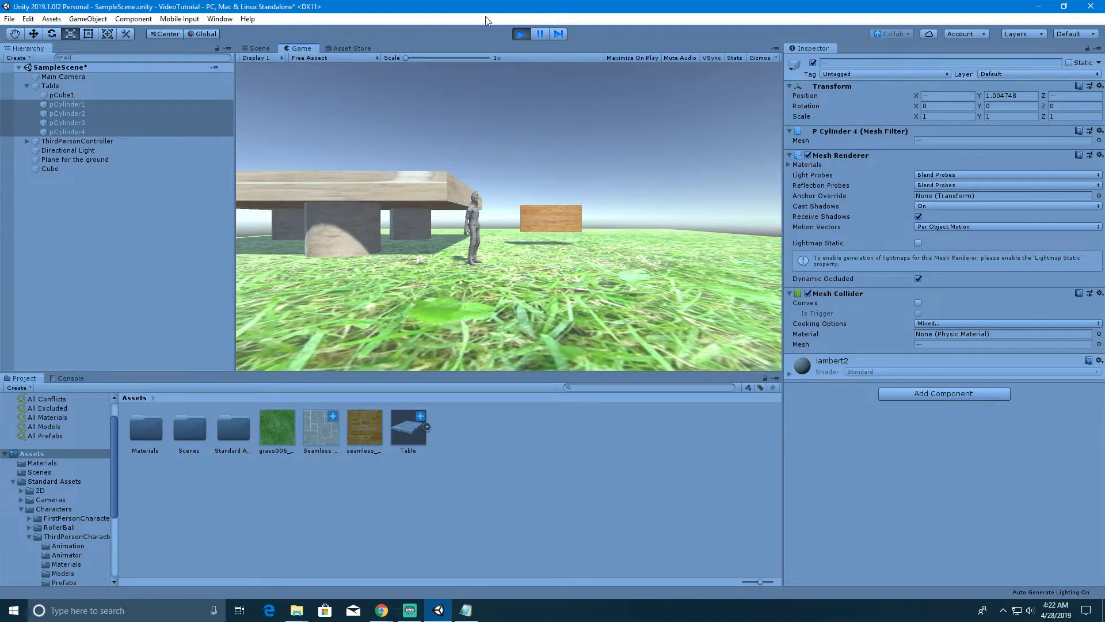
left_click(515, 33)
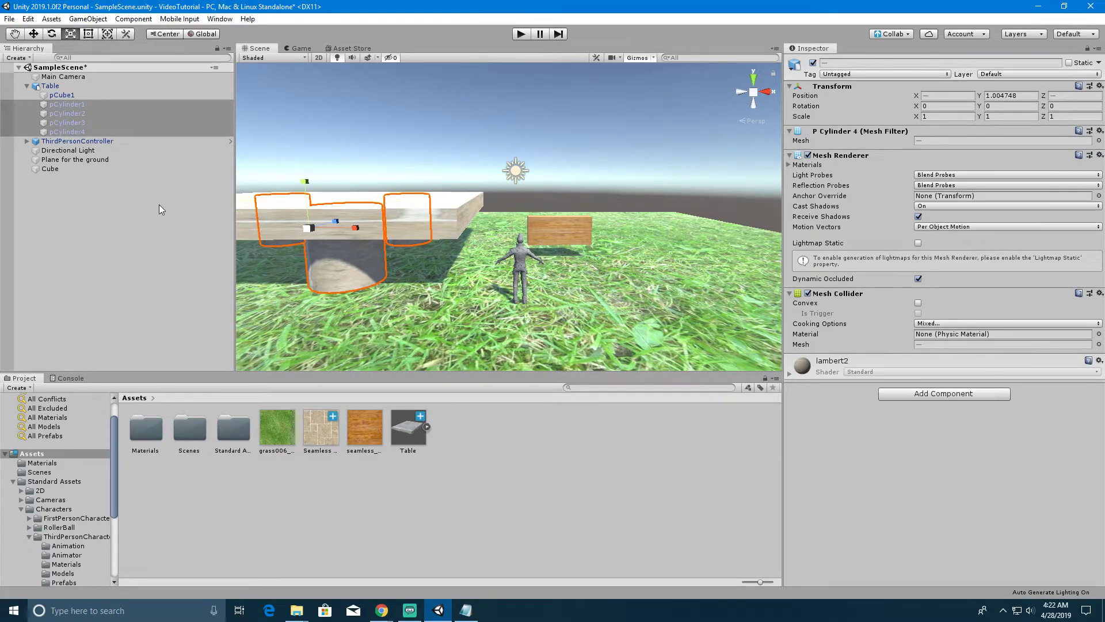
Delete the Table object from the scene and place a fresh Table model on the grass at about X -6.57, Z 1.27.
left_click(51, 86)
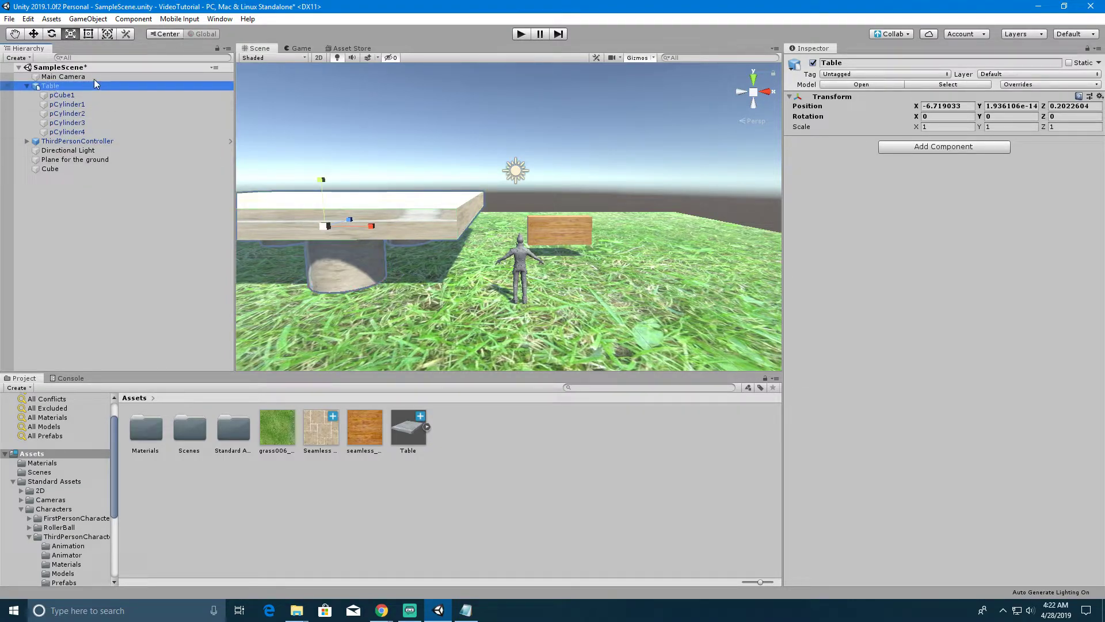
right_click(56, 89)
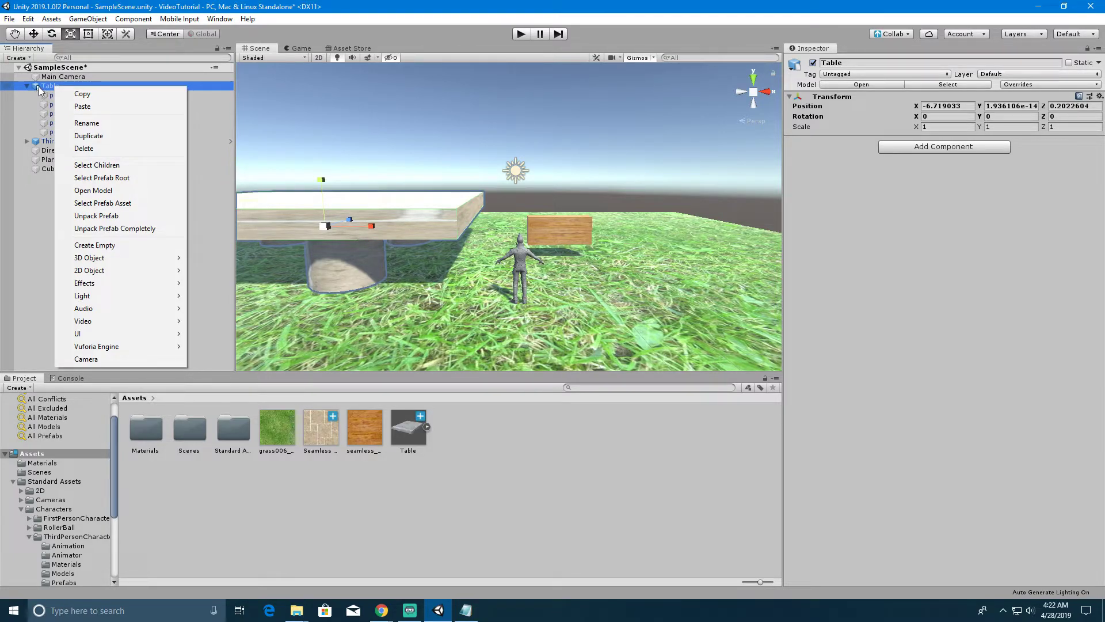
left_click(84, 149)
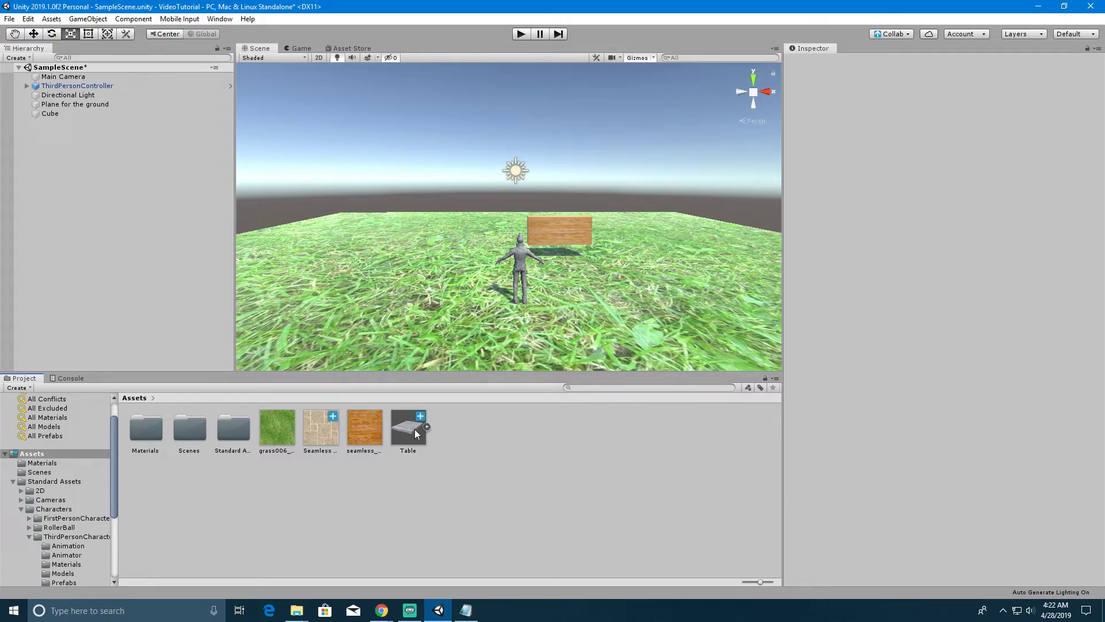
left_click_drag(408, 429, 350, 247)
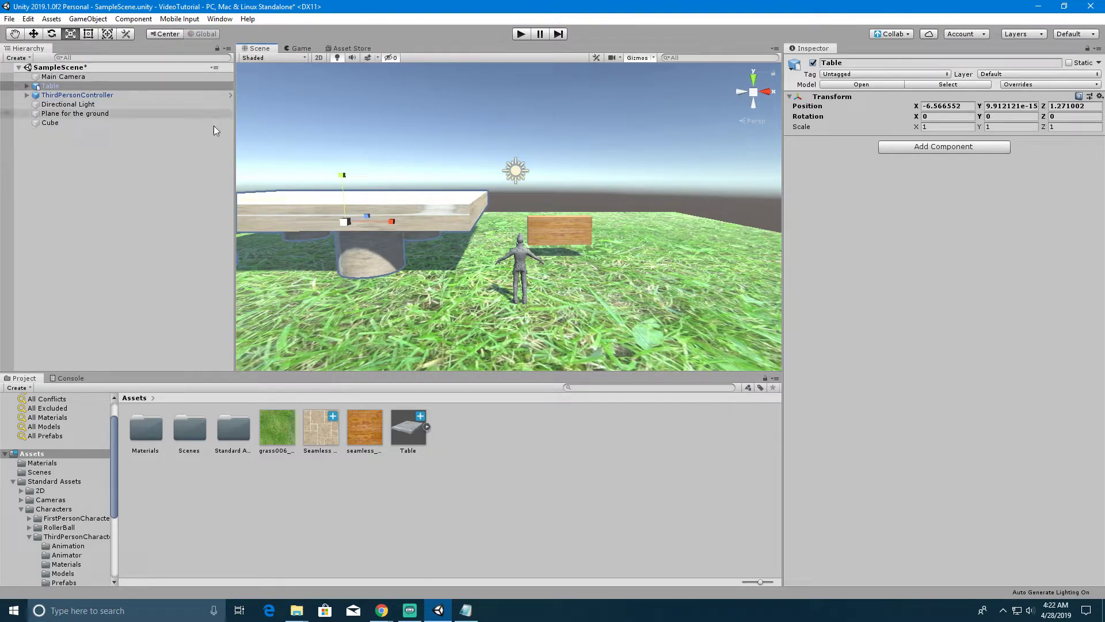
Check the new Table and its pCube1 part for colliders, and apply Generate Colliders in the Table model's import settings.
left_click(27, 85)
left_click(61, 95)
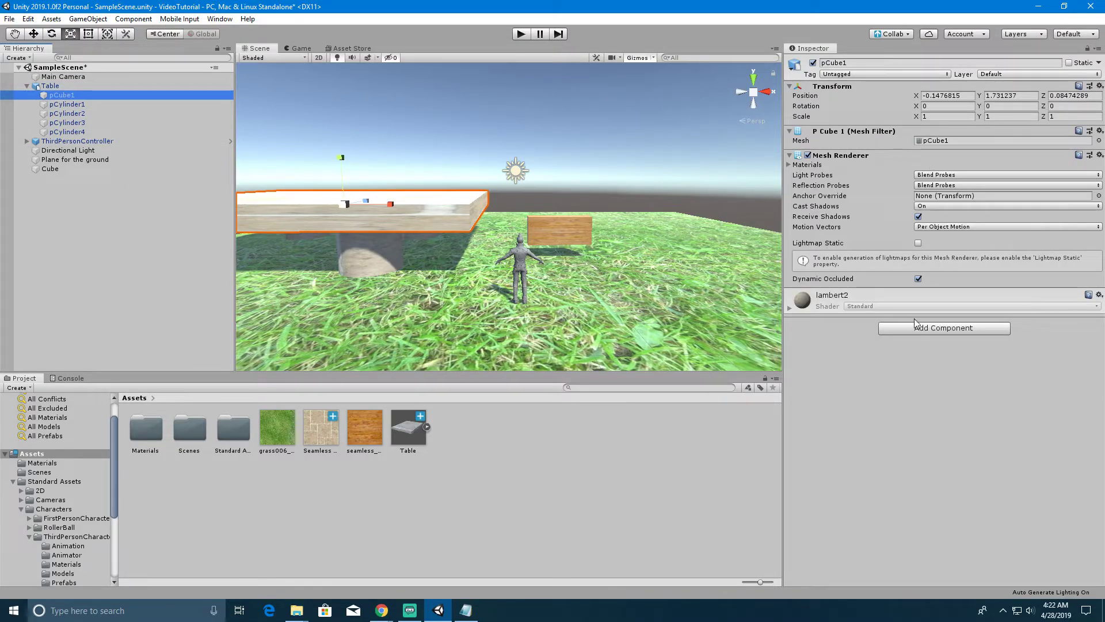
left_click(60, 87)
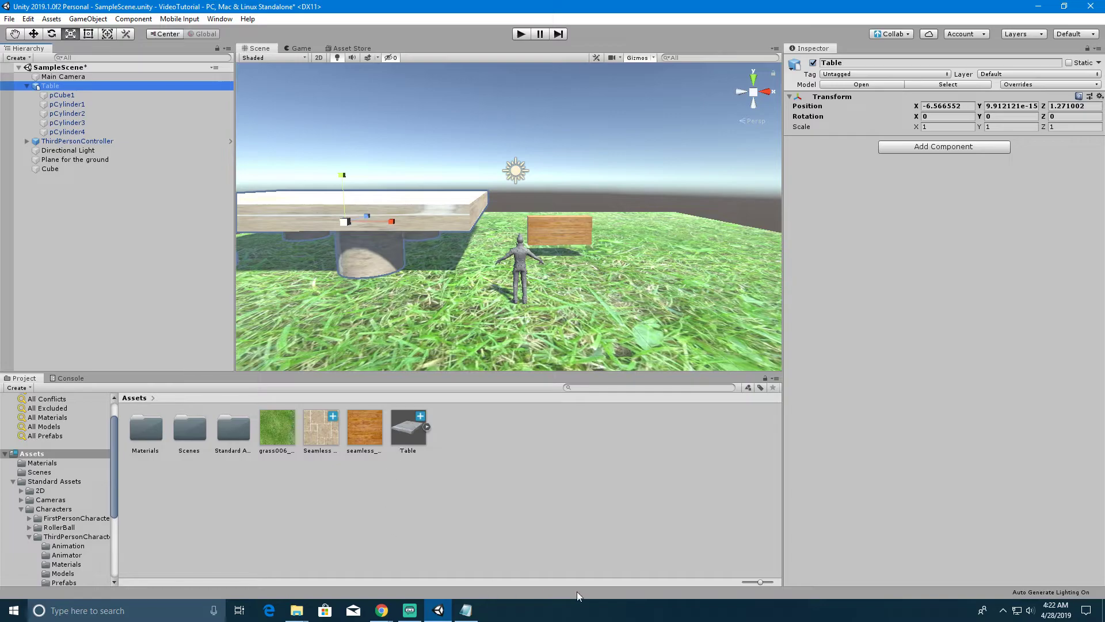
left_click(408, 440)
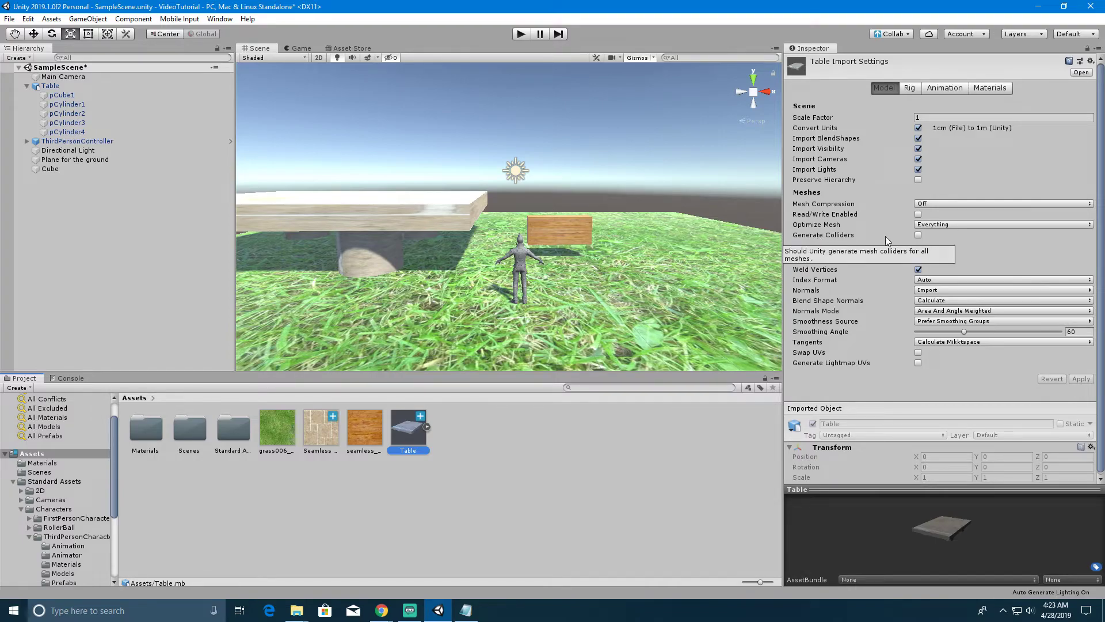
left_click(917, 236)
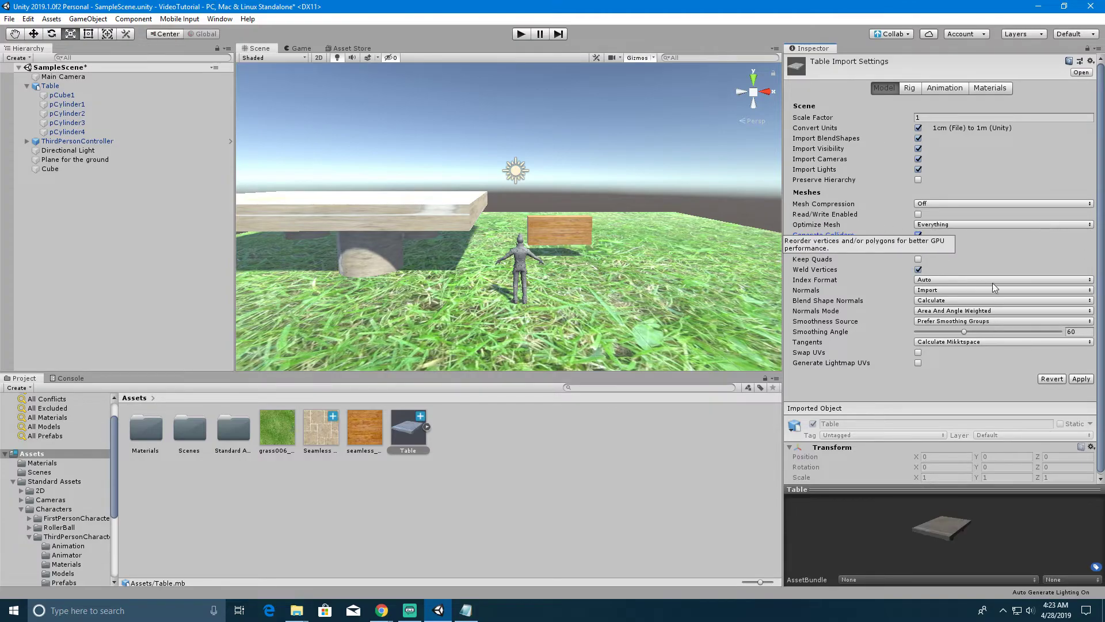
left_click(1081, 379)
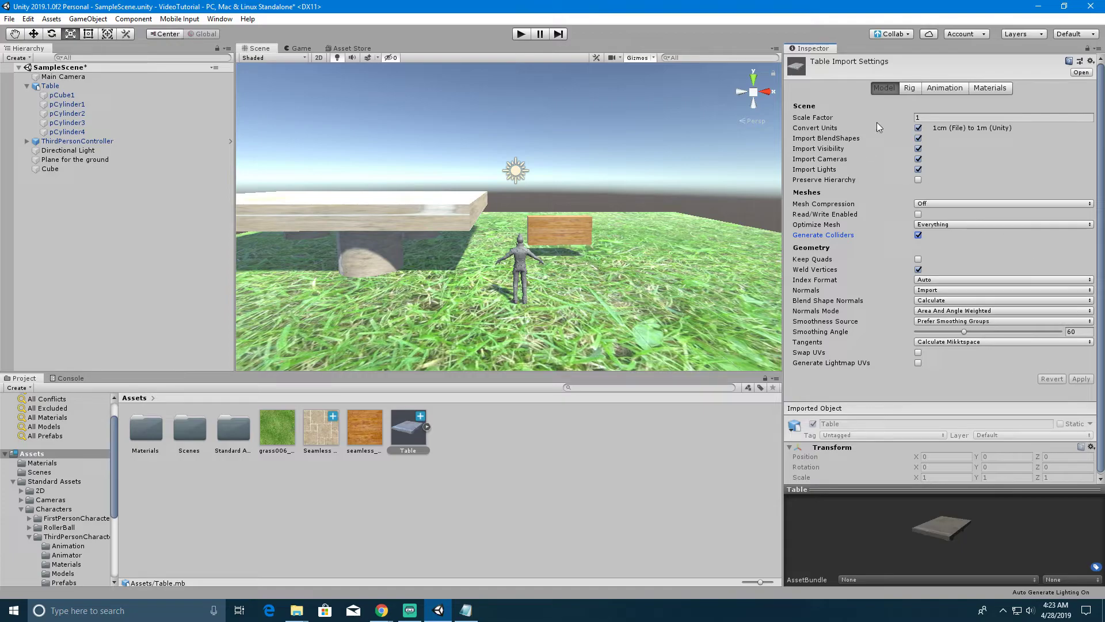
Play-test the generated colliders by running and crouching the character against the tabletop and legs, and stop the game.
left_click(520, 34)
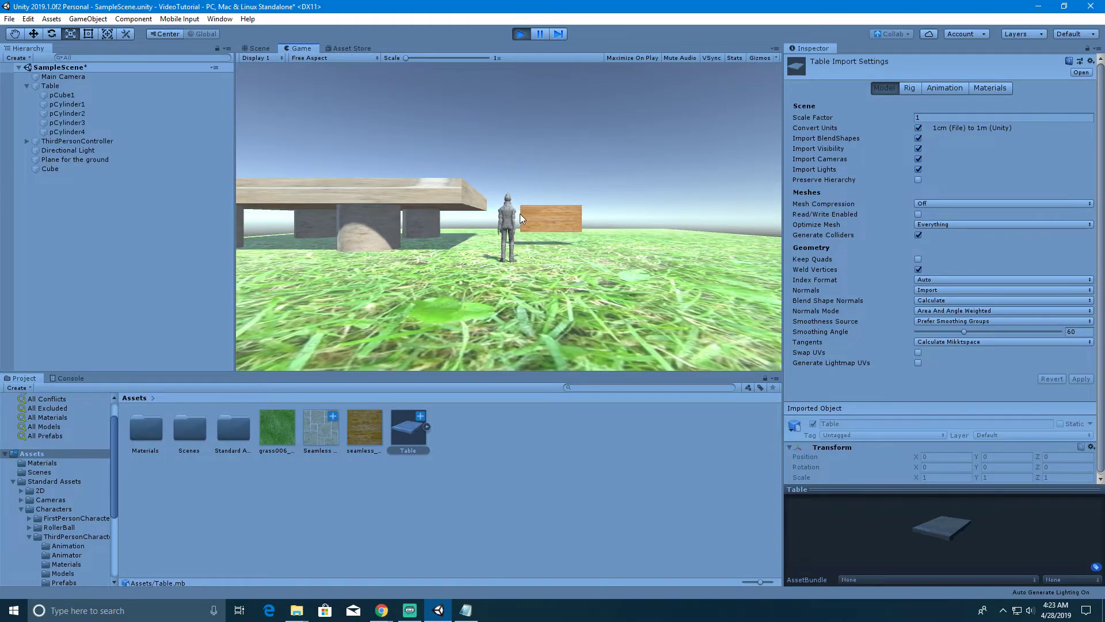
key("a")
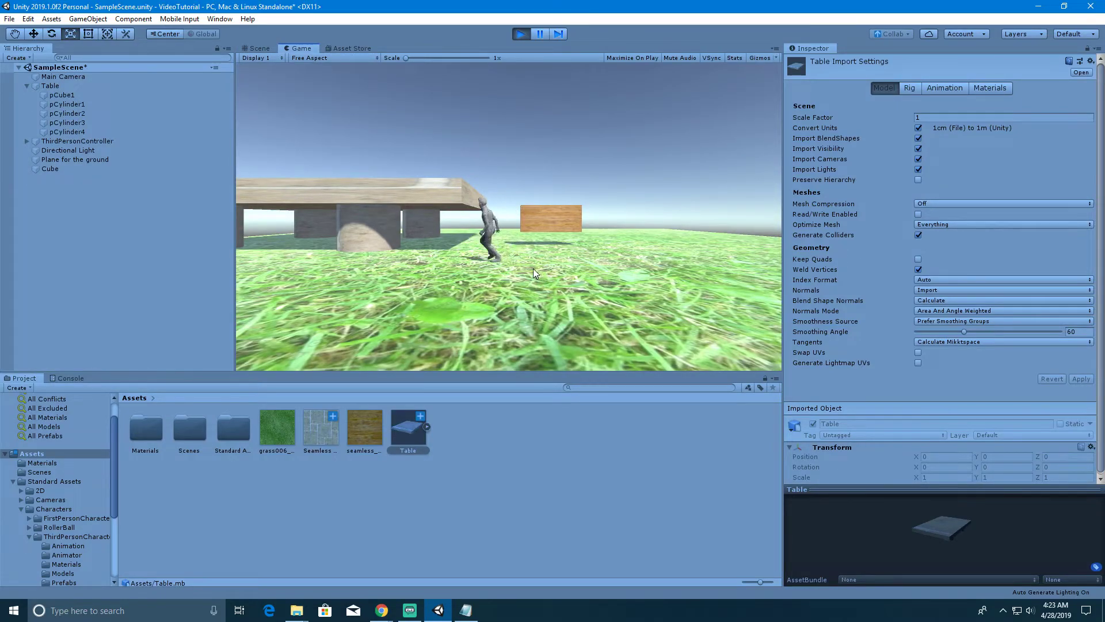
key("d")
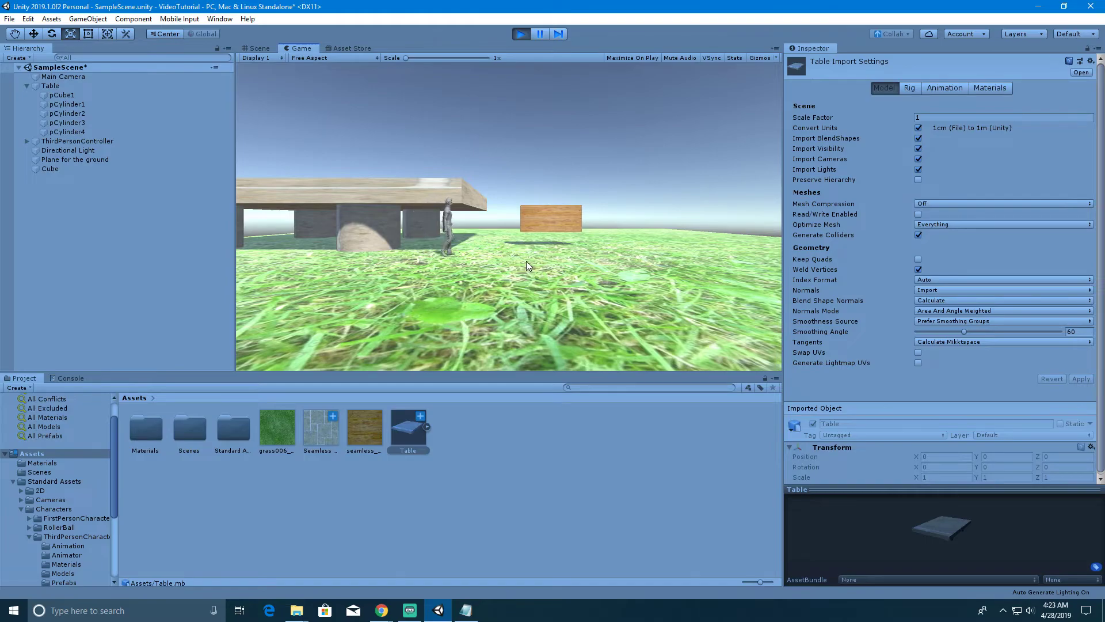
key("c")
key("a")
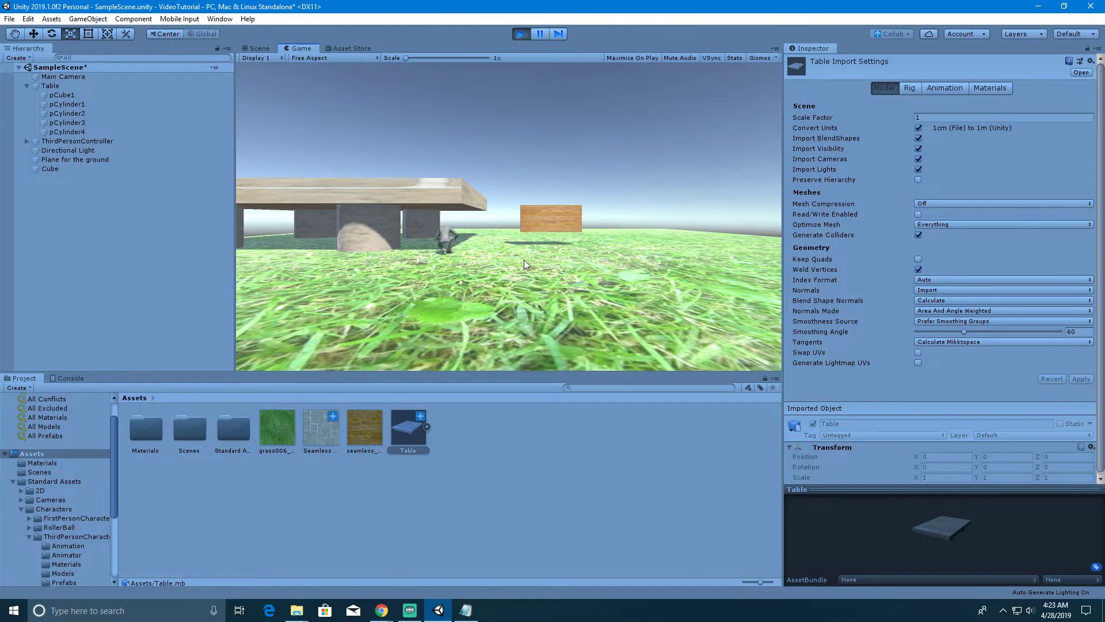
key("w")
key("a")
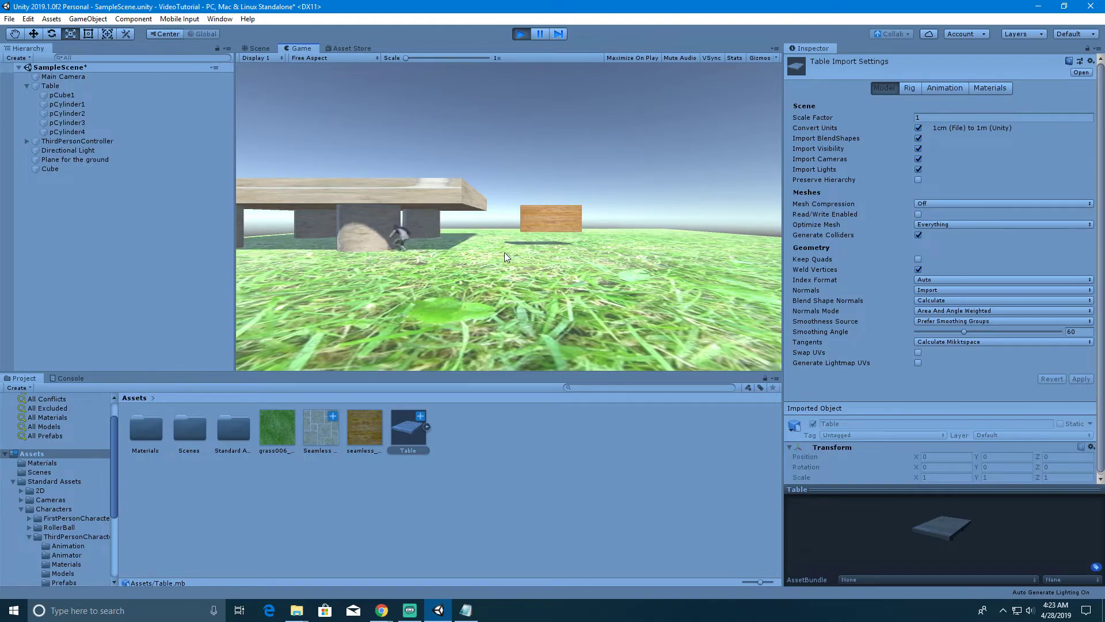
key("d")
key("a")
key("a")
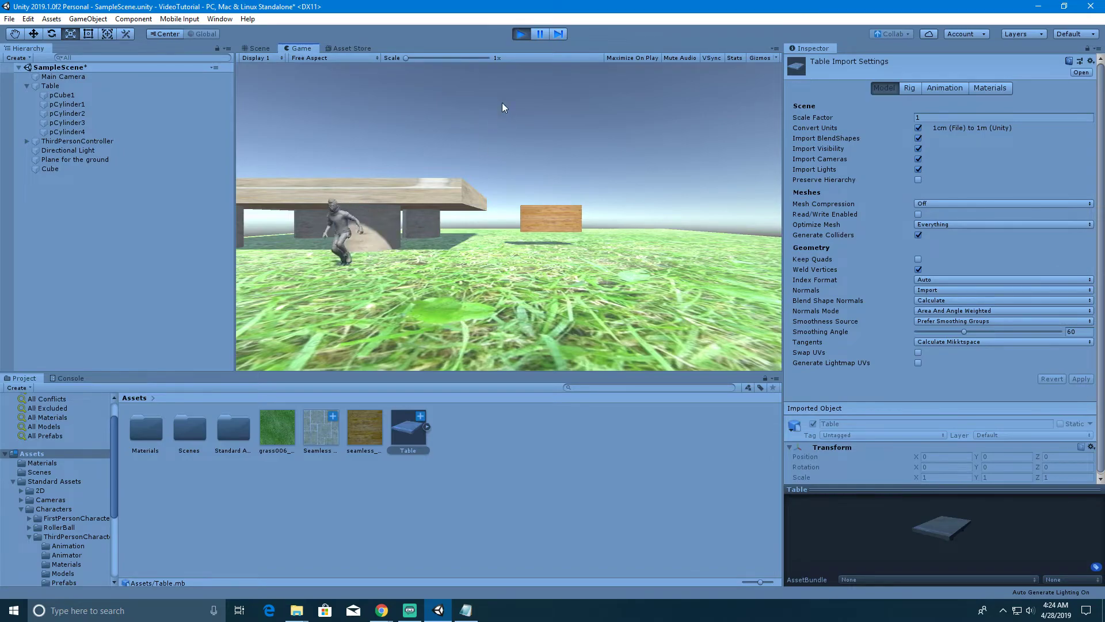
left_click(521, 34)
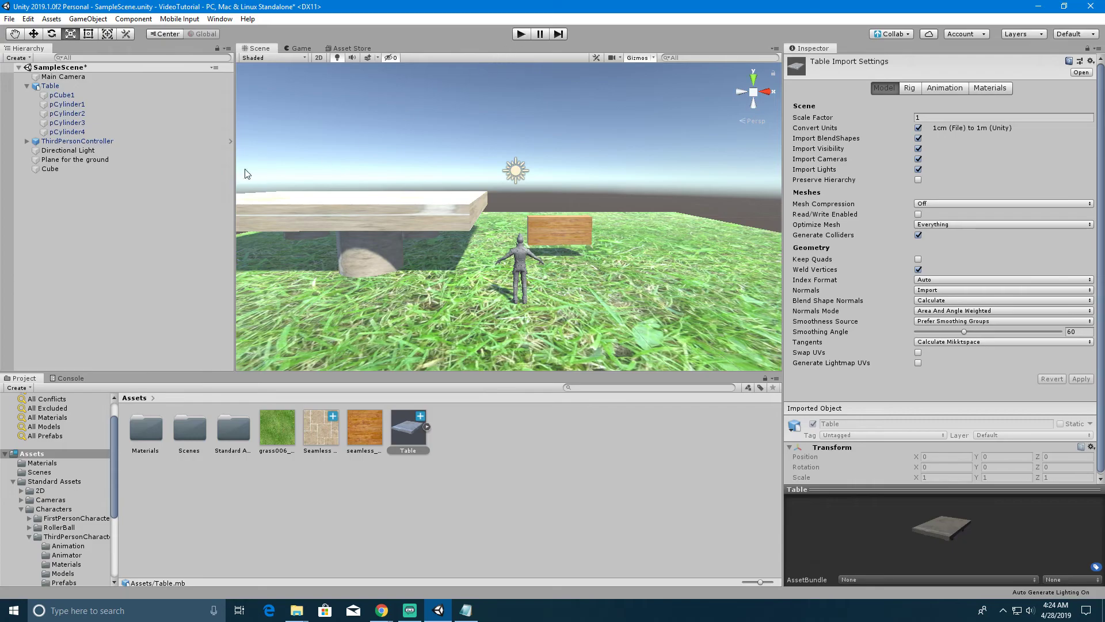
Inspect the tabletop pCube1, the leg pCylinder1 and the parent Table for automatically generated Mesh Colliders.
left_click(63, 95)
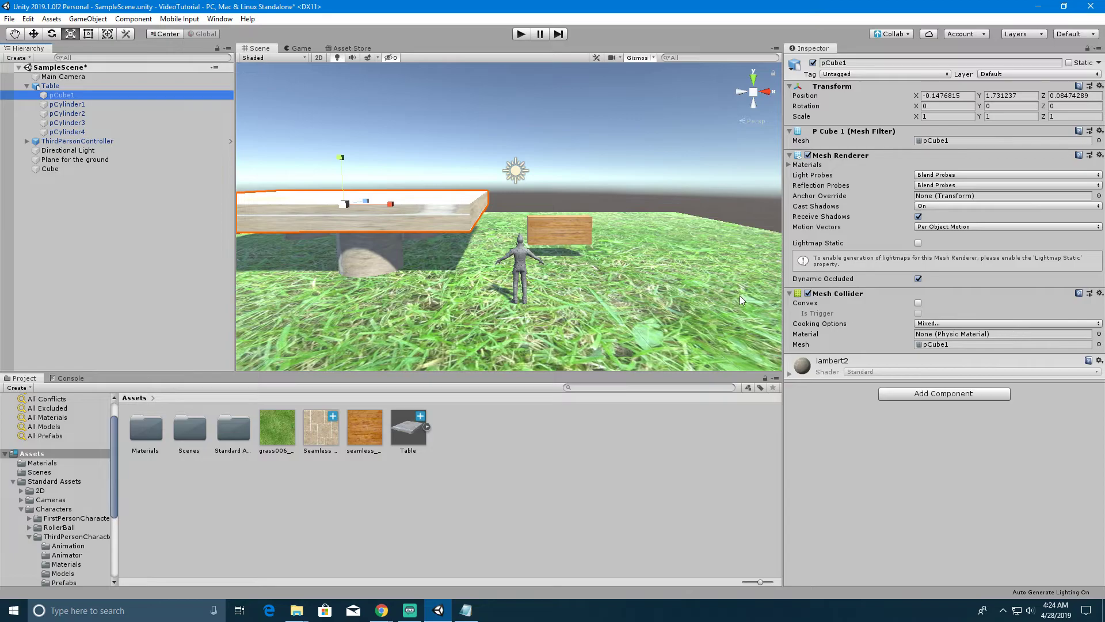
left_click(83, 105)
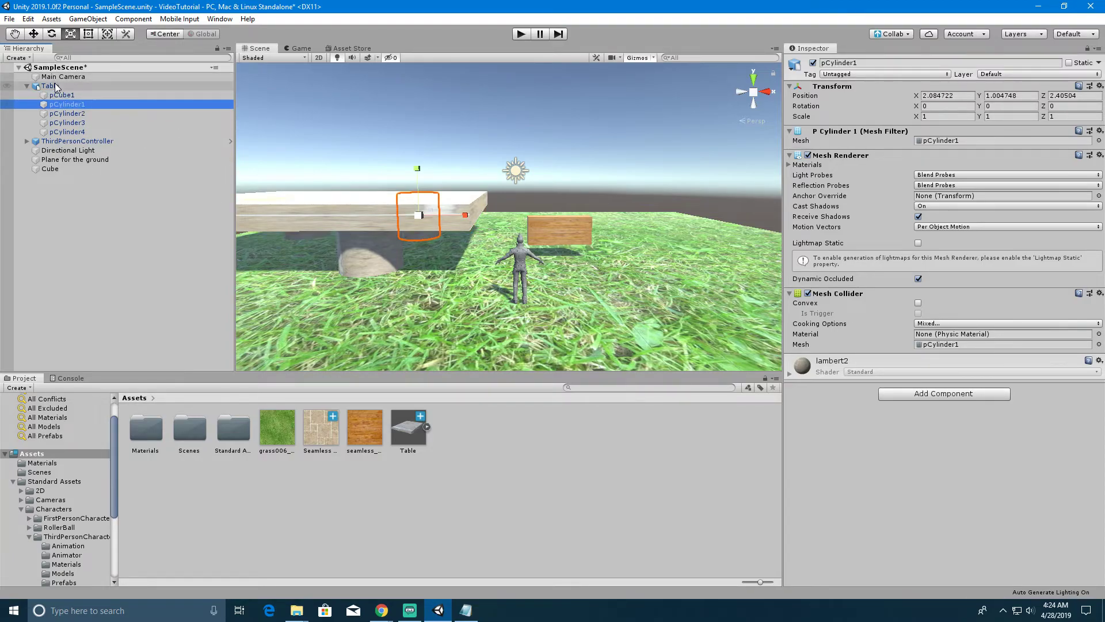
left_click(55, 85)
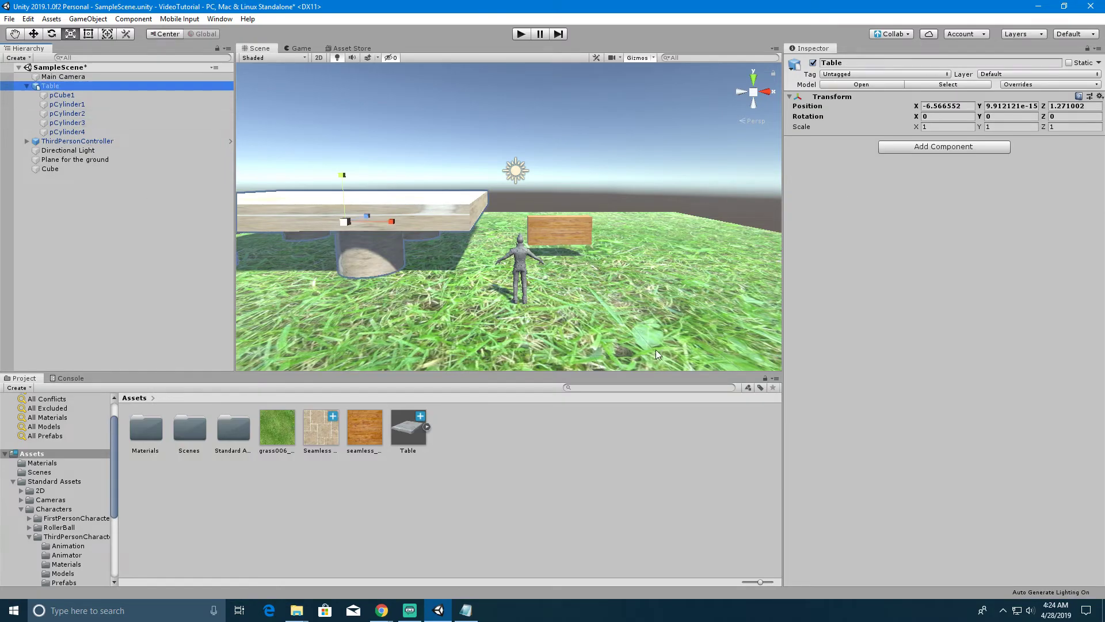
Set the Table model's import Scale Factor to 0.31 and apply the change.
left_click(405, 434)
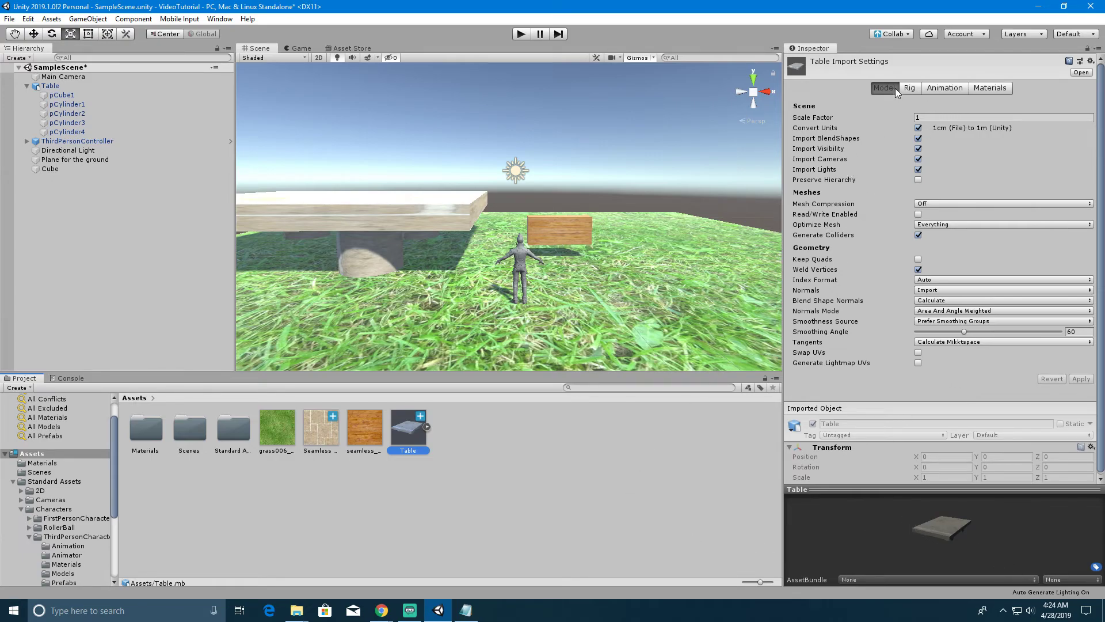
left_click(828, 119)
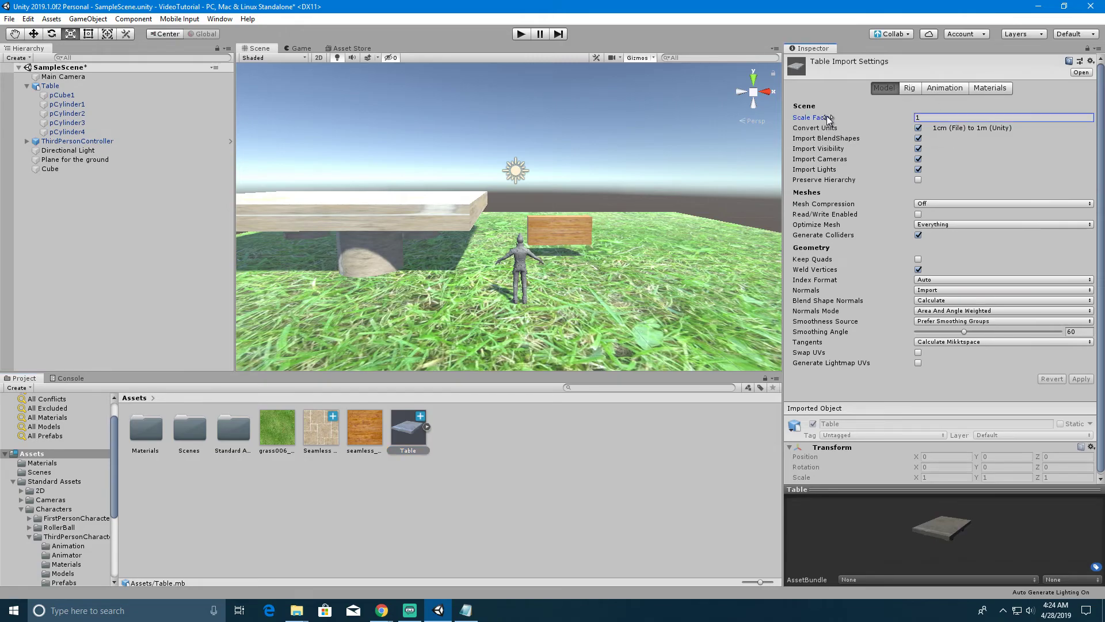
left_click_drag(827, 117, 812, 118)
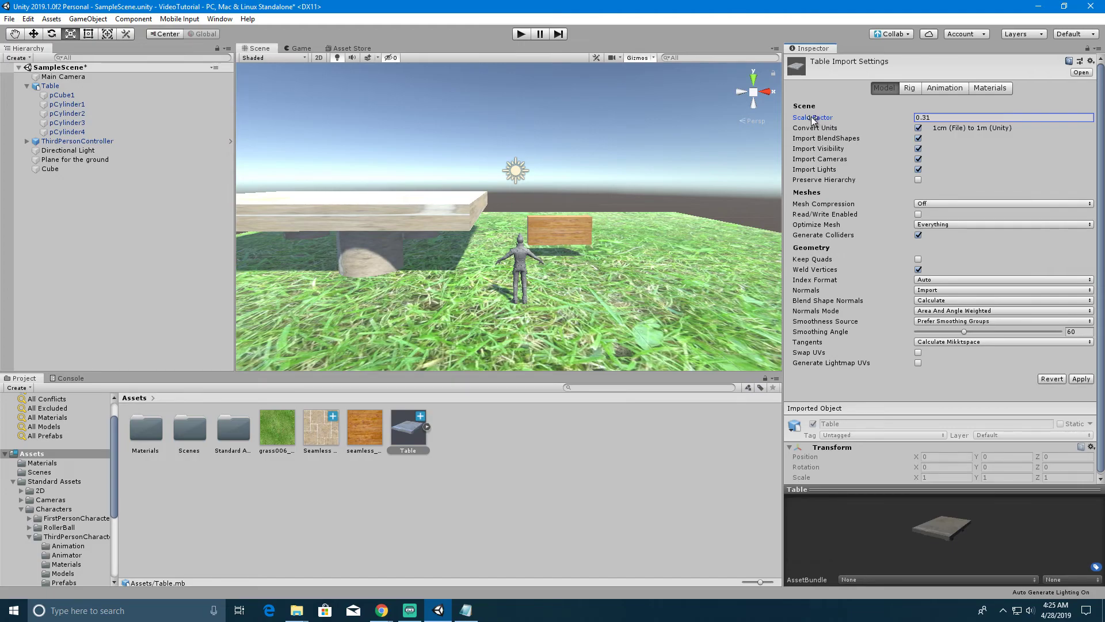
left_click(1081, 380)
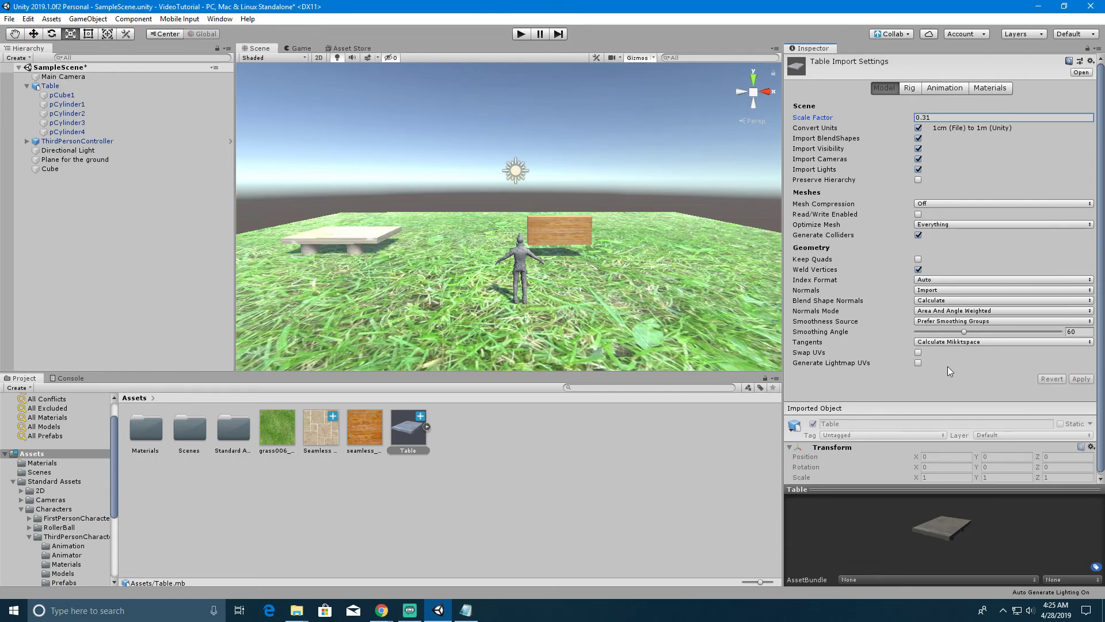